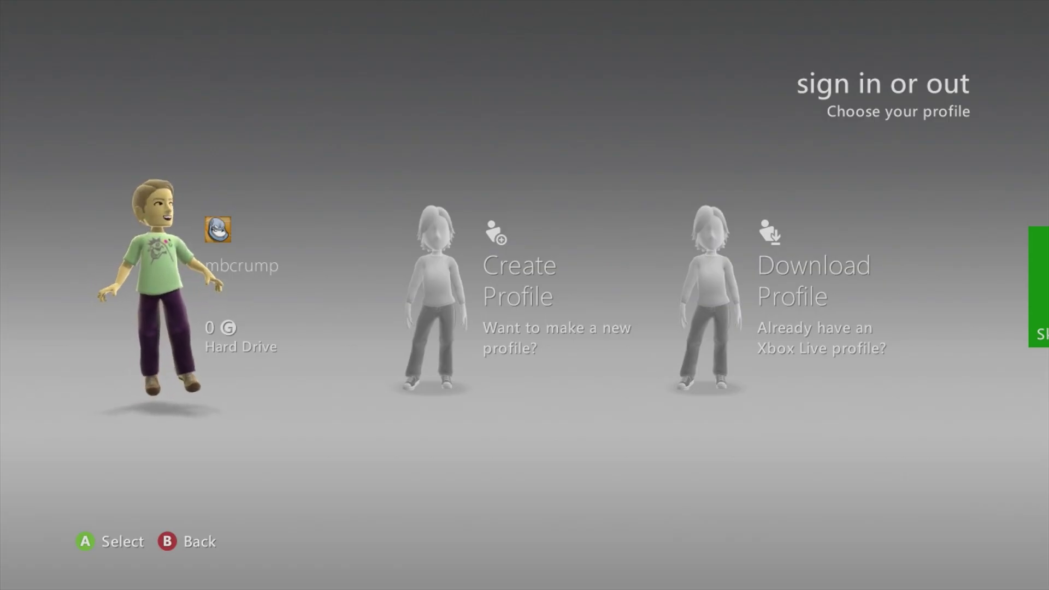
# Sign in with the existing local profile, declining Xbox Live and the network test.
pyautogui.press('Return')
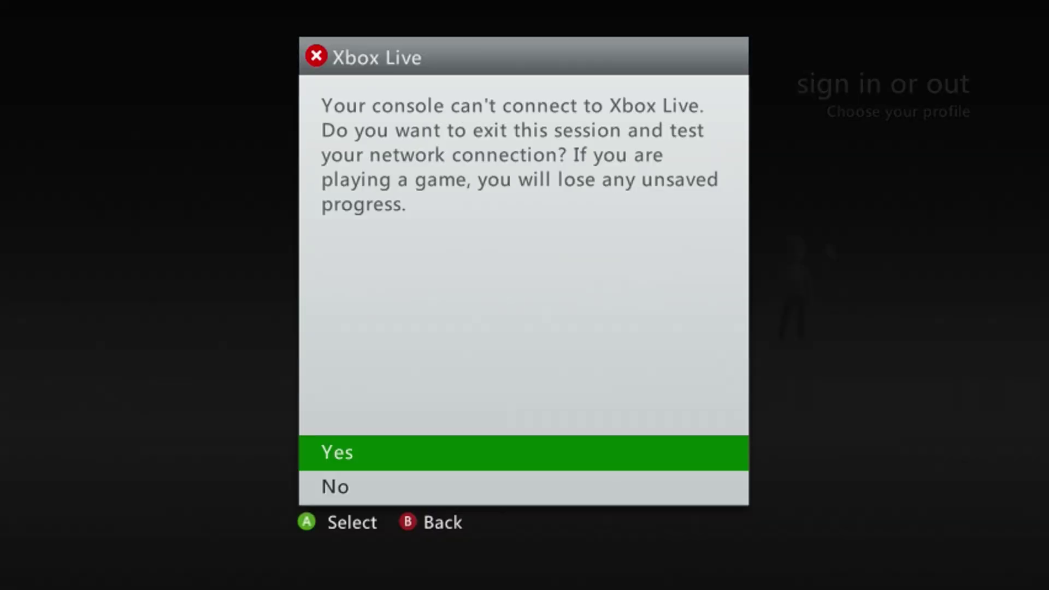
pyautogui.press('Down')
pyautogui.press('Return')
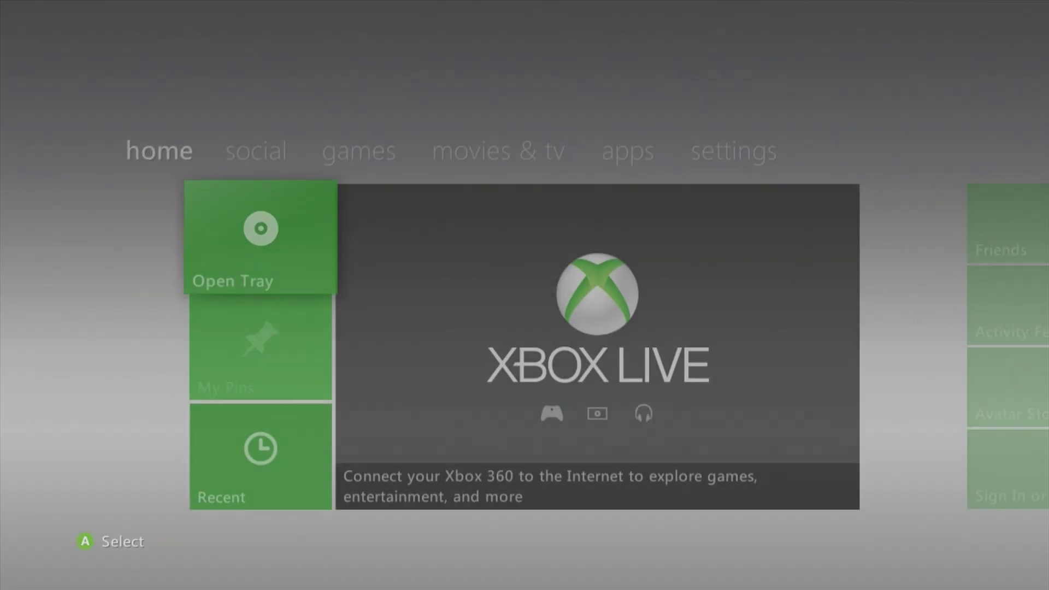
# Launch Rock Band Blitz from My Games in the games hub.
pyautogui.press('Right')
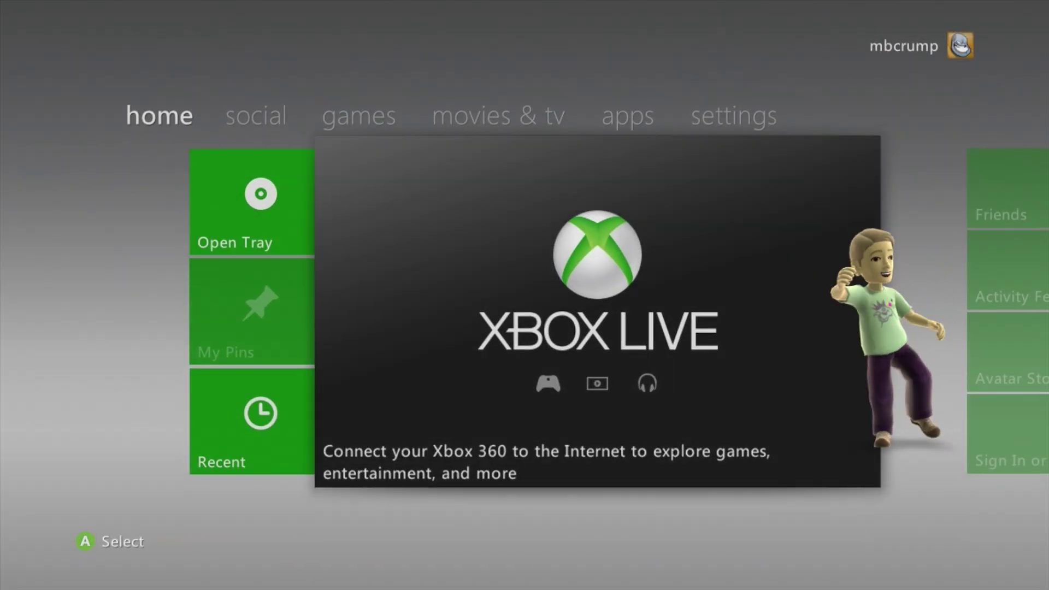
pyautogui.press('Right')
pyautogui.press('Right')
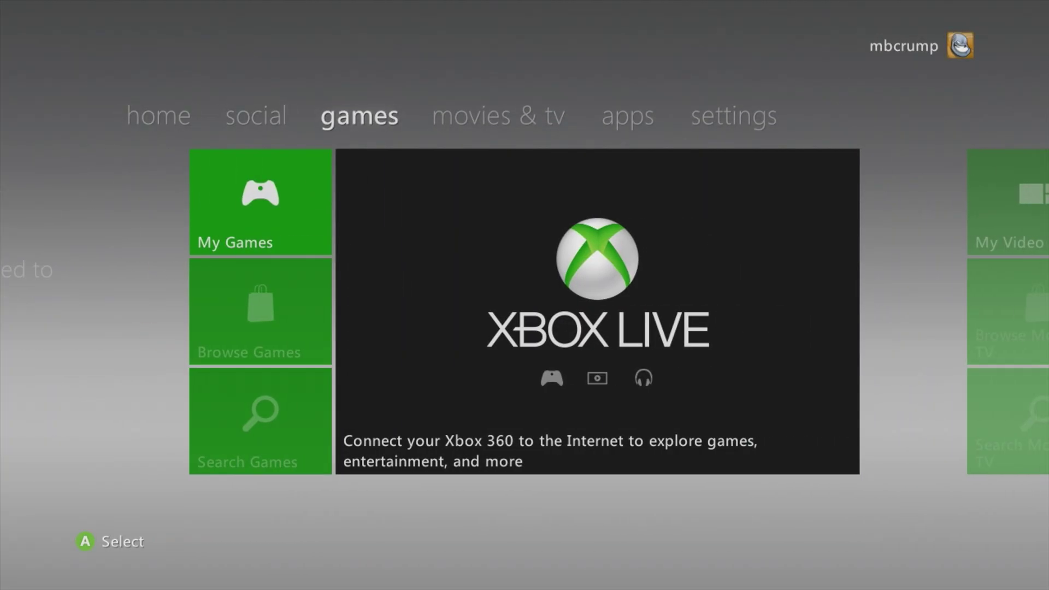
pyautogui.press('Return')
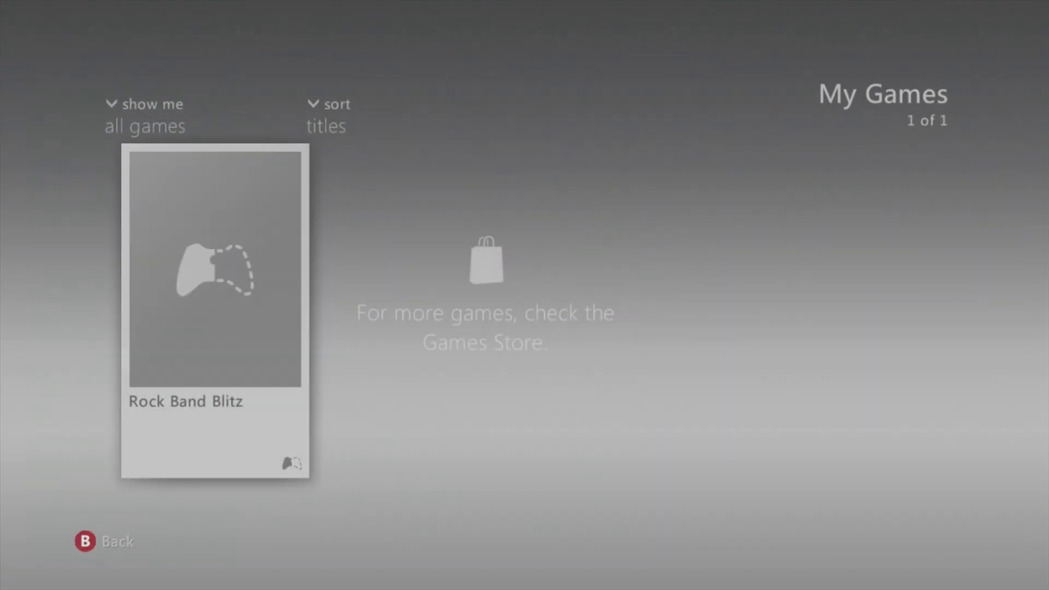
pyautogui.press('Return')
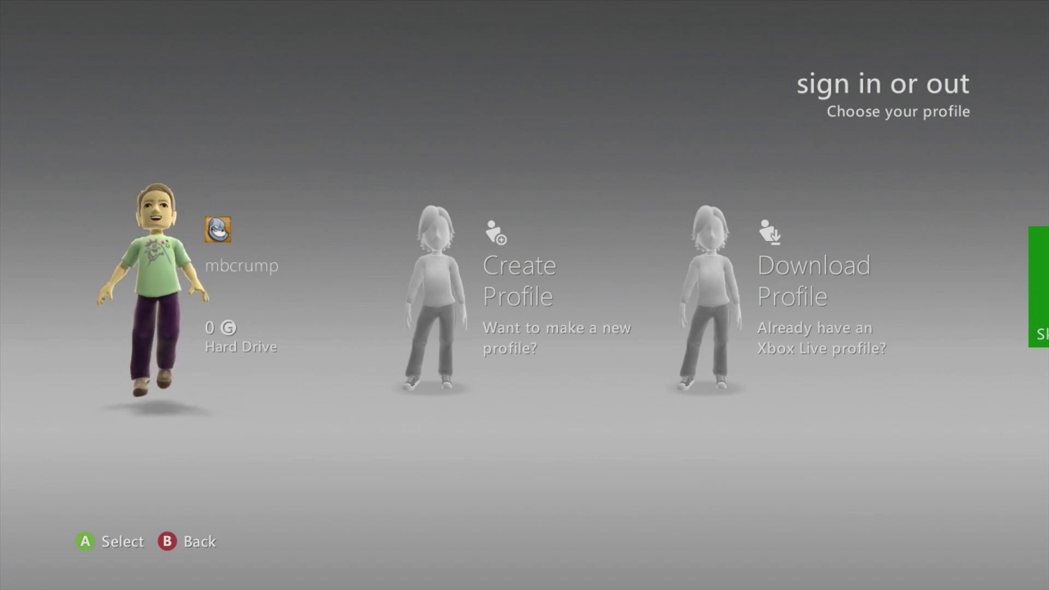
# Sign in offline again with the local profile, skipping the network test.
pyautogui.press('Return')
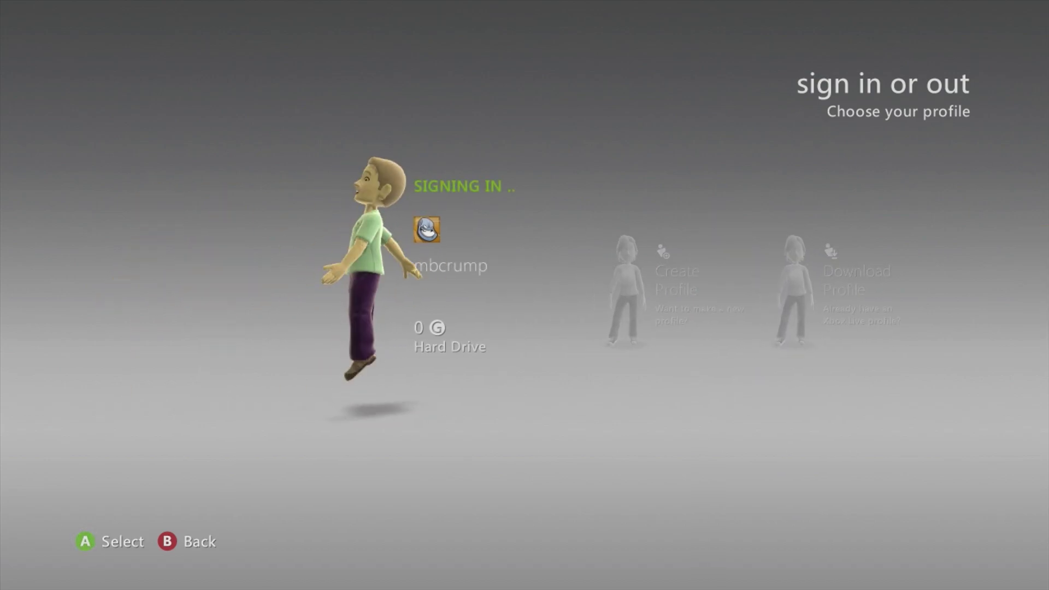
pyautogui.press('Down')
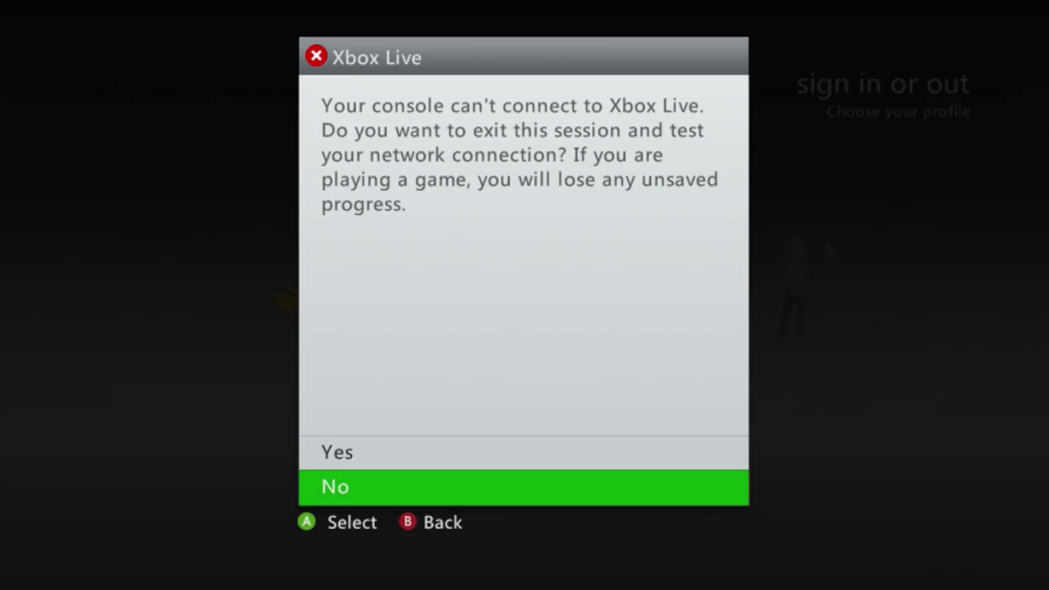
pyautogui.press('Return')
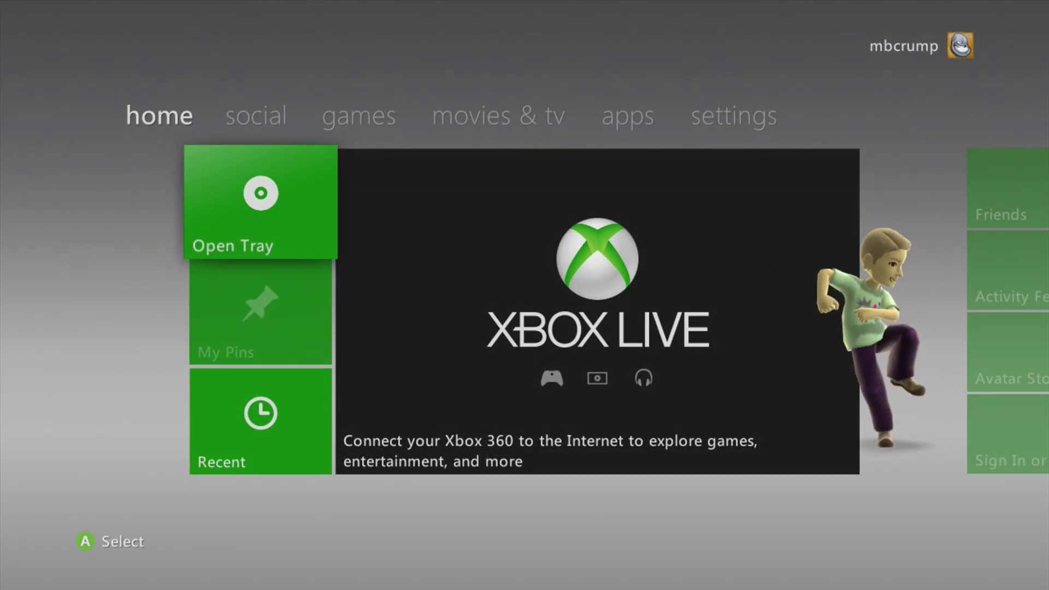
# Open System Settings from the settings hub and enter Console Settings.
pyautogui.press('Down')
pyautogui.press('Right')
pyautogui.press('Right')
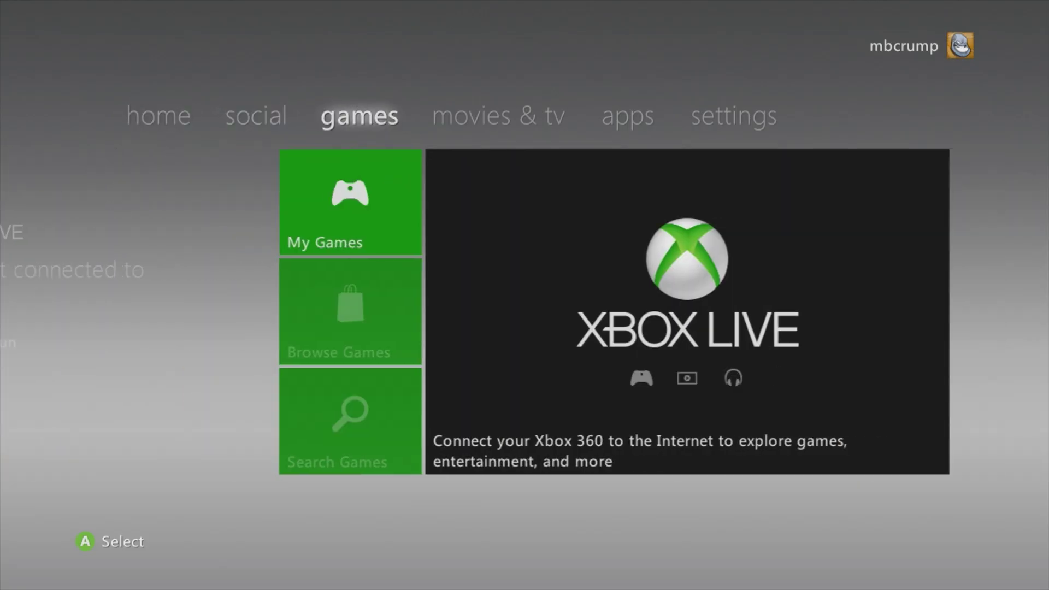
pyautogui.press('Right')
pyautogui.press('Right')
pyautogui.press('Right')
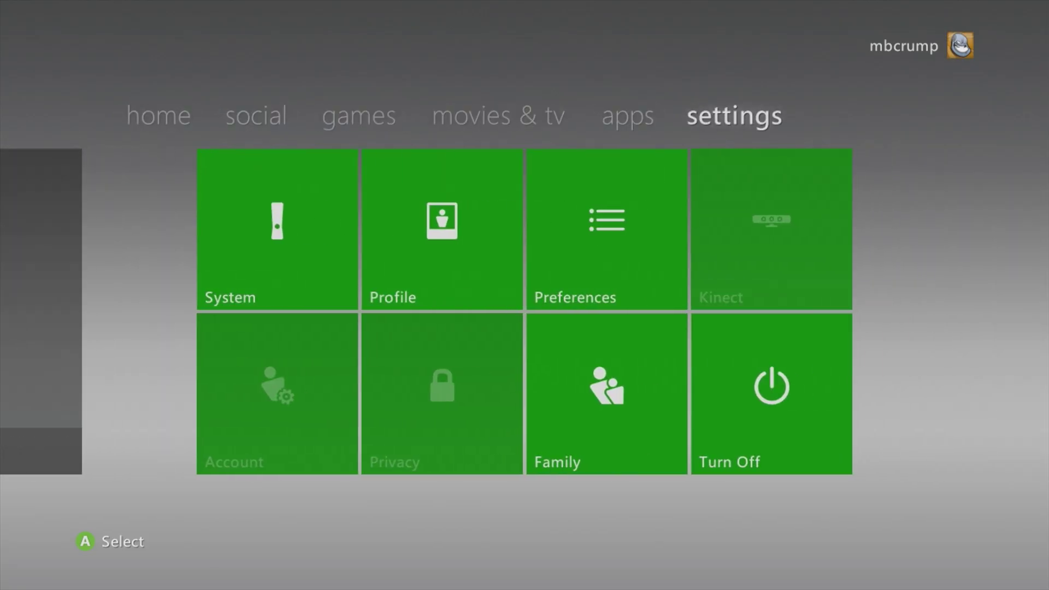
pyautogui.press('Down')
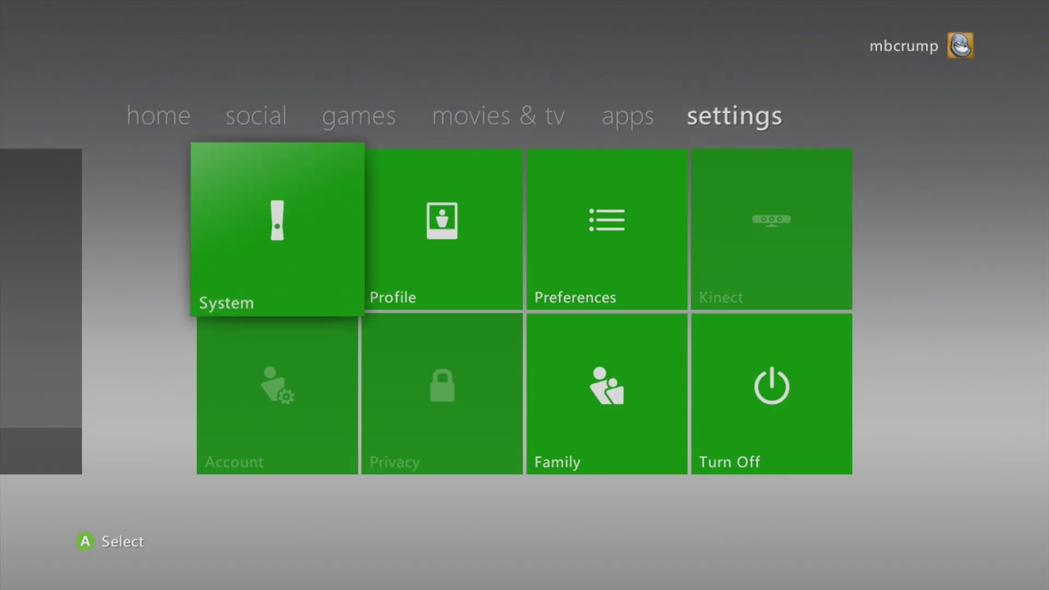
pyautogui.press('Return')
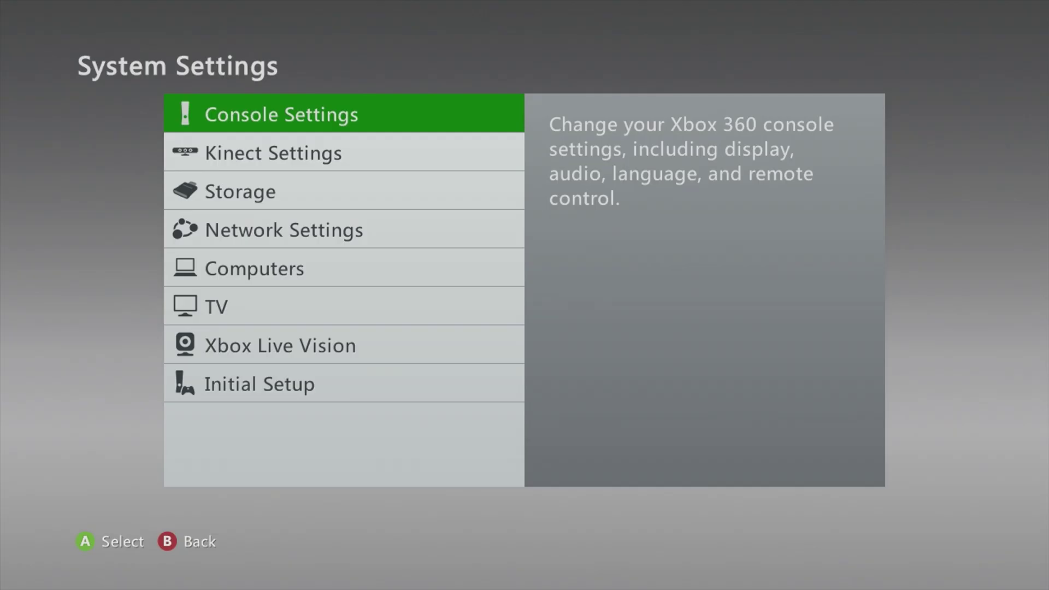
pyautogui.press('Return')
pyautogui.press('Up')
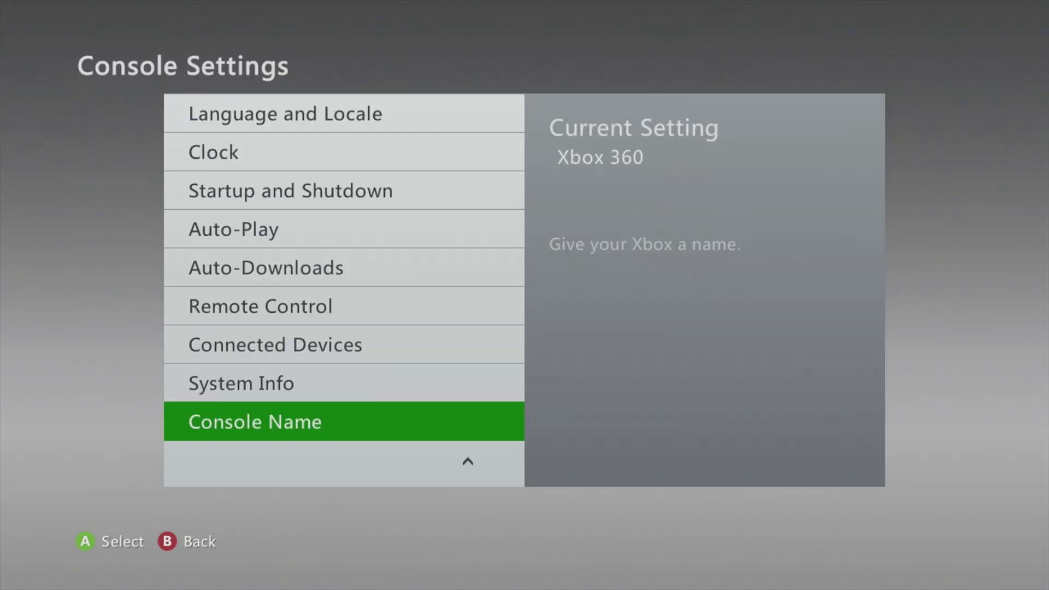
pyautogui.press('Up')
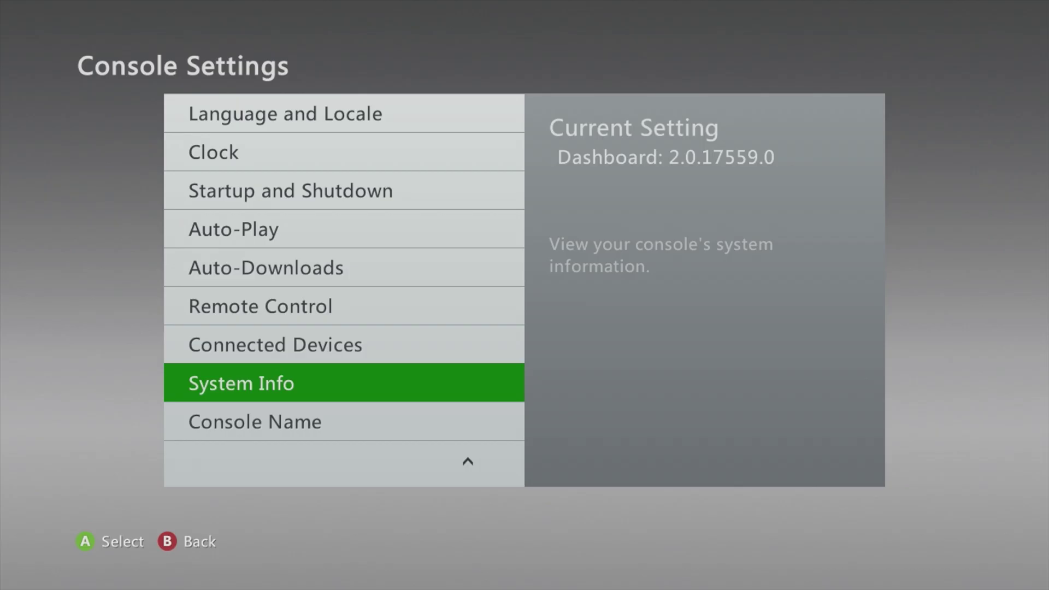
pyautogui.press('Escape')
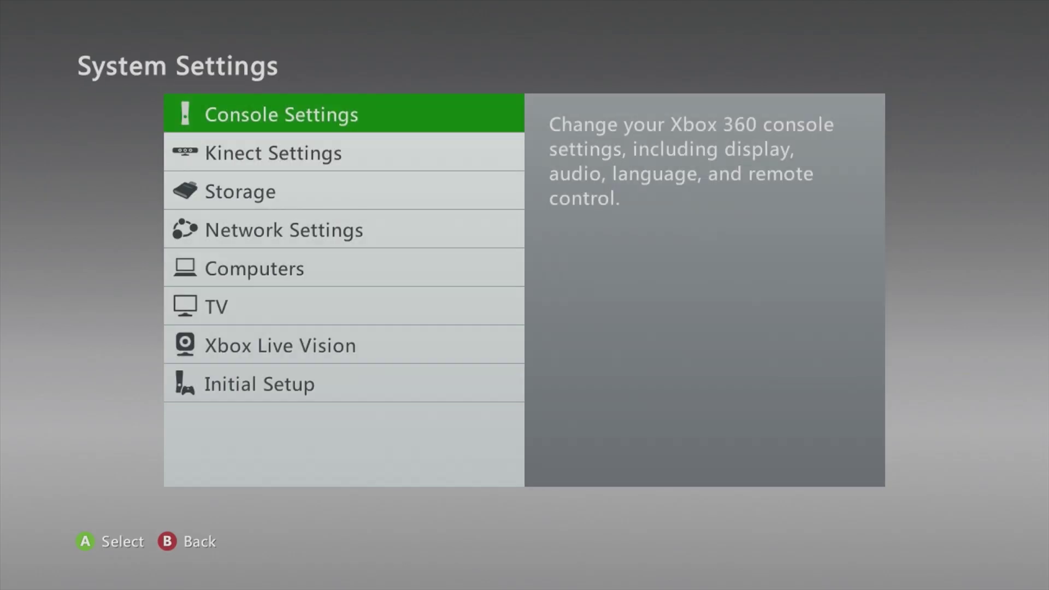
# Open Storage and highlight the USB Storage Device.
pyautogui.press('Down')
pyautogui.press('Down')
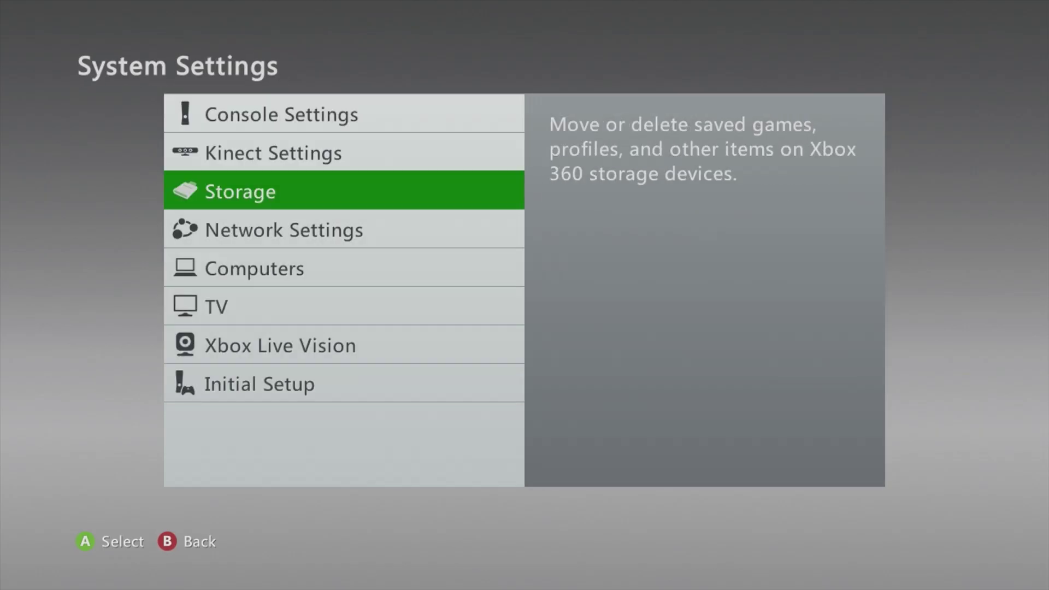
pyautogui.press('Return')
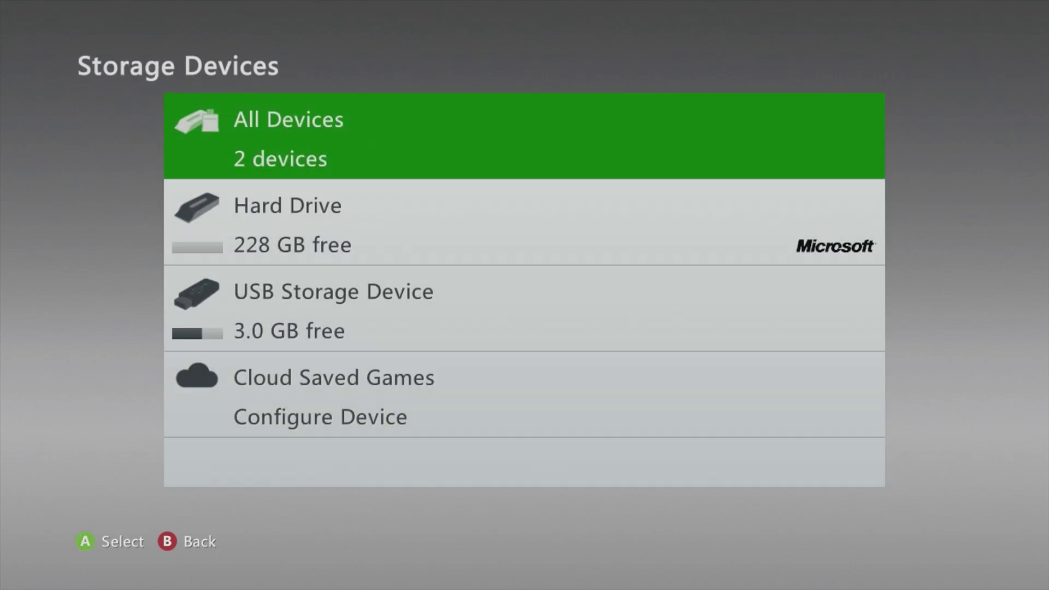
pyautogui.press('Down')
pyautogui.press('Down')
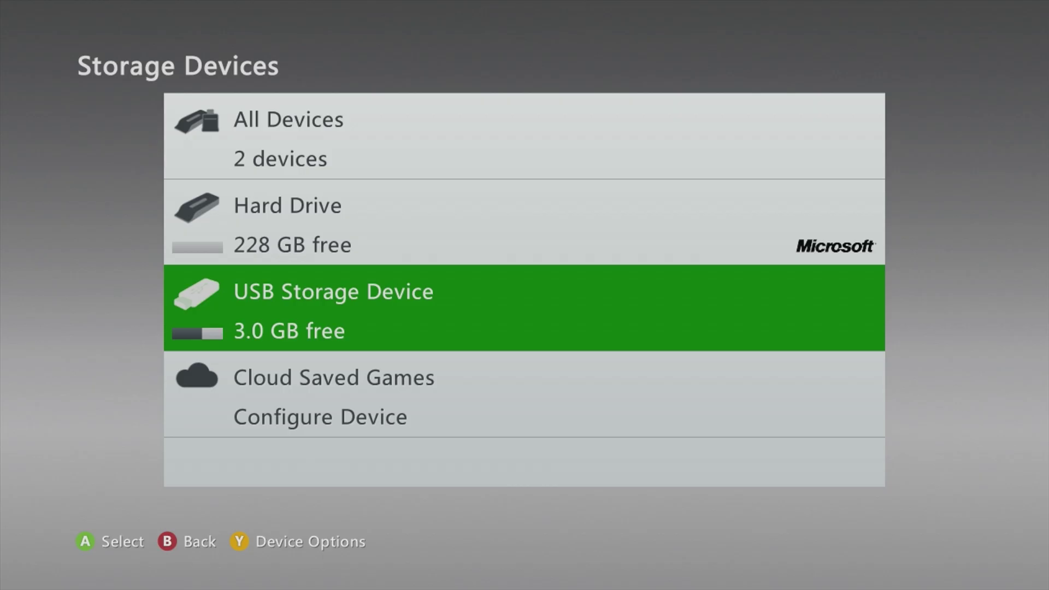
# Format the USB Storage Device from its Device Options, confirming the erase with Yes.
pyautogui.press('y')
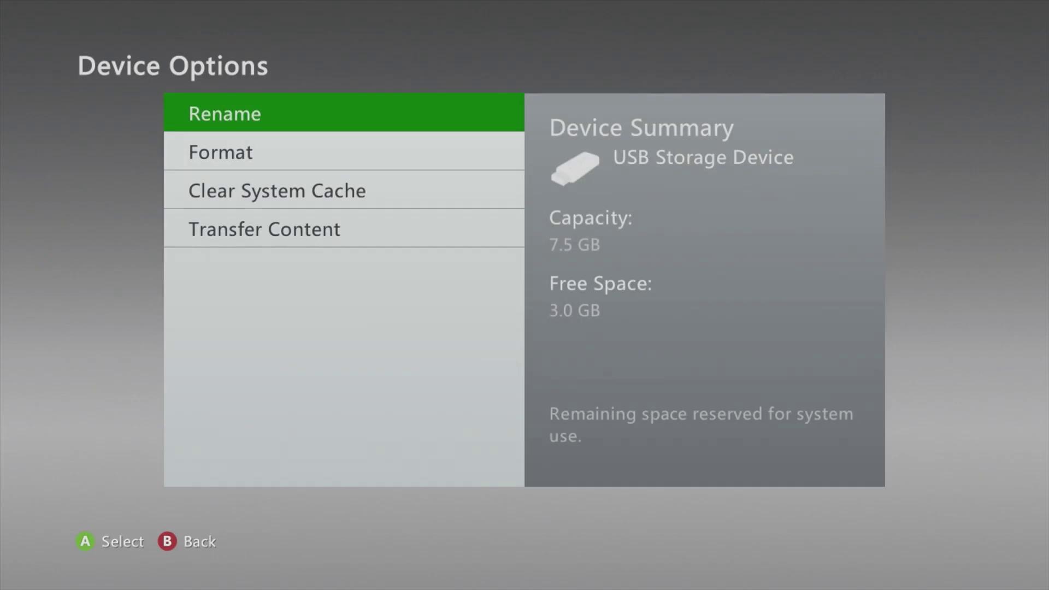
pyautogui.press('Down')
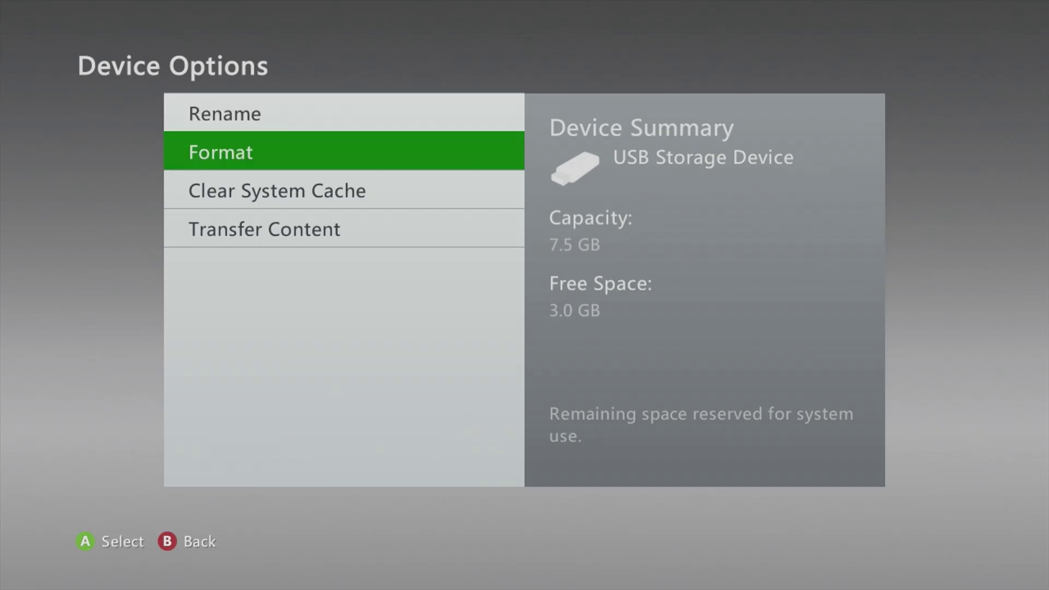
pyautogui.press('Return')
pyautogui.press('Up')
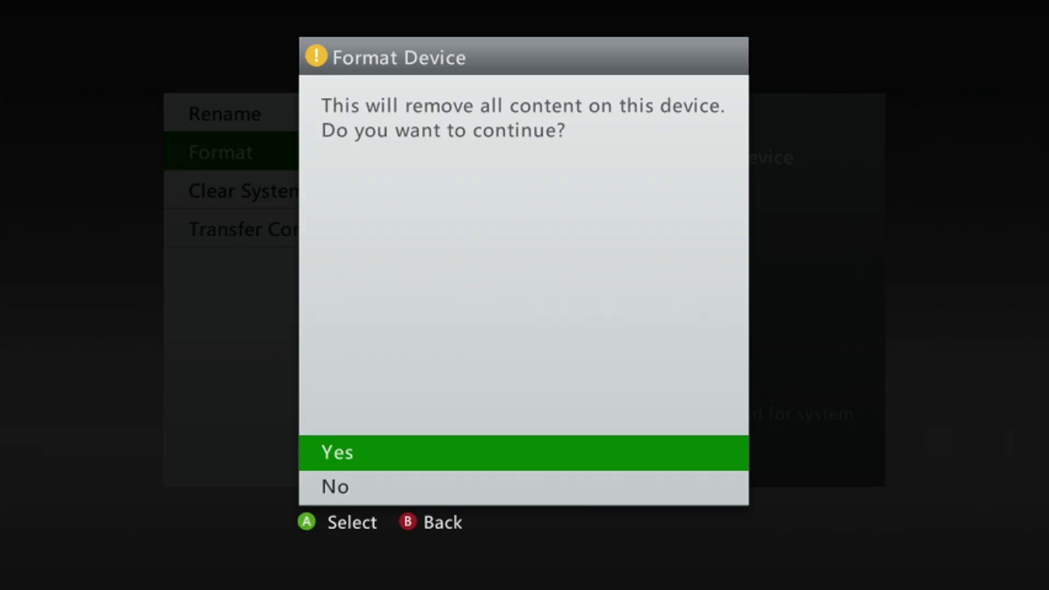
pyautogui.press('Return')
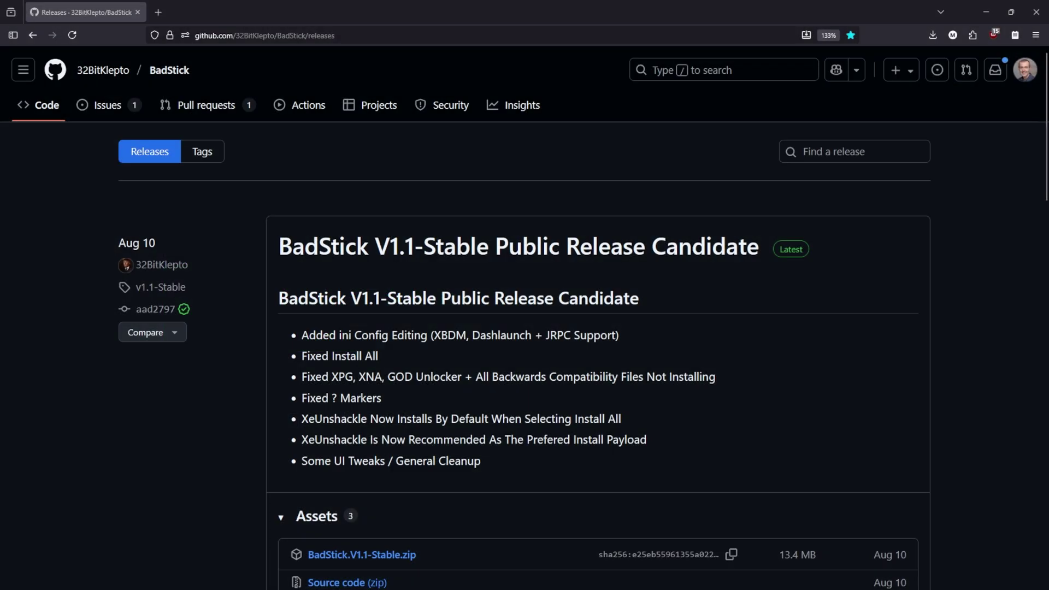
# Open the BadStick README, then view the ABadAvatar releases in the other tab.
pyautogui.click(170, 72)
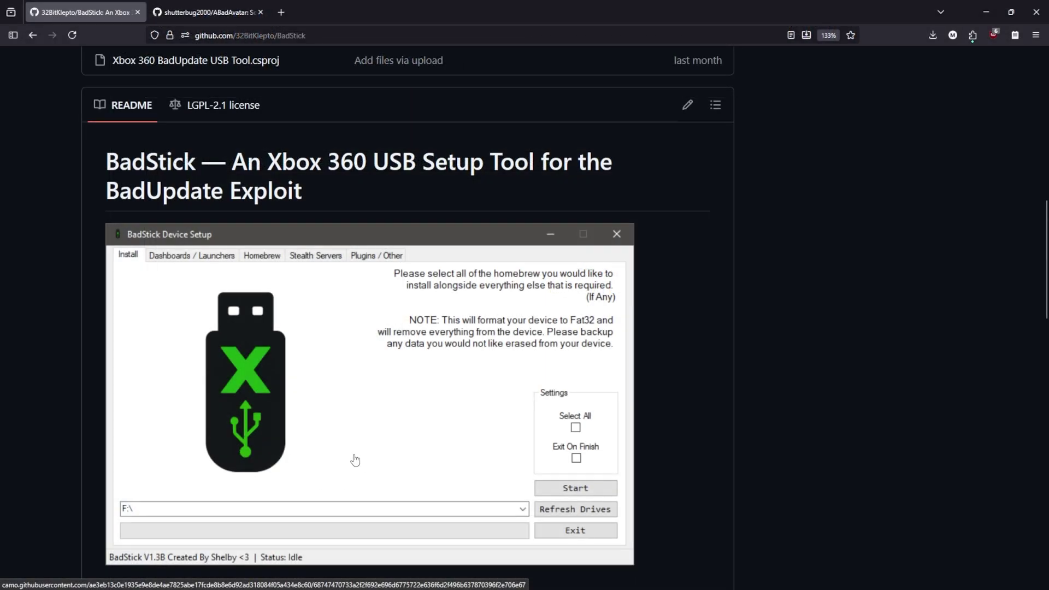
pyautogui.click(220, 14)
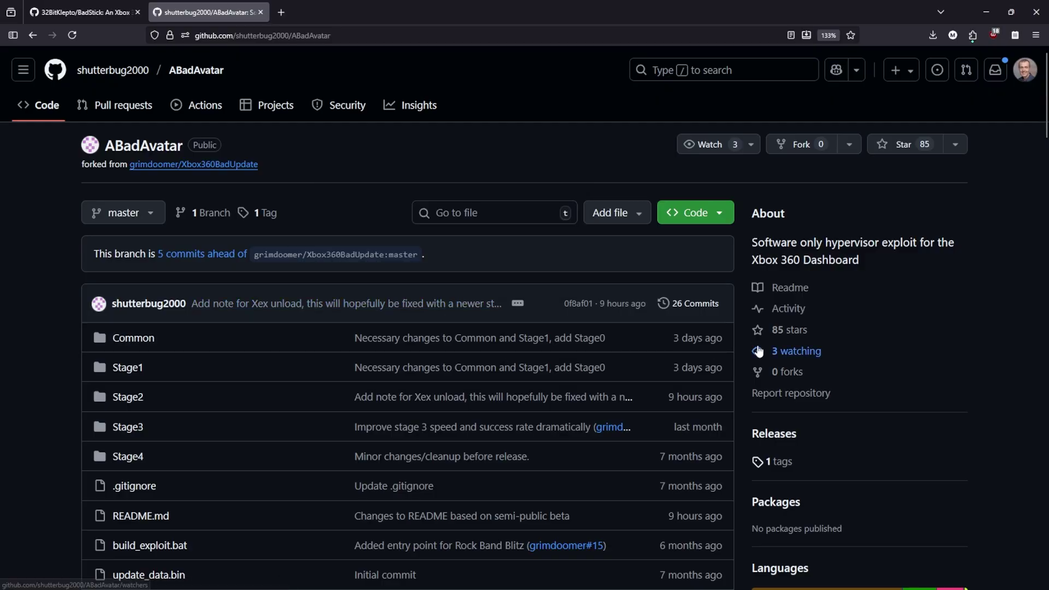
pyautogui.click(786, 437)
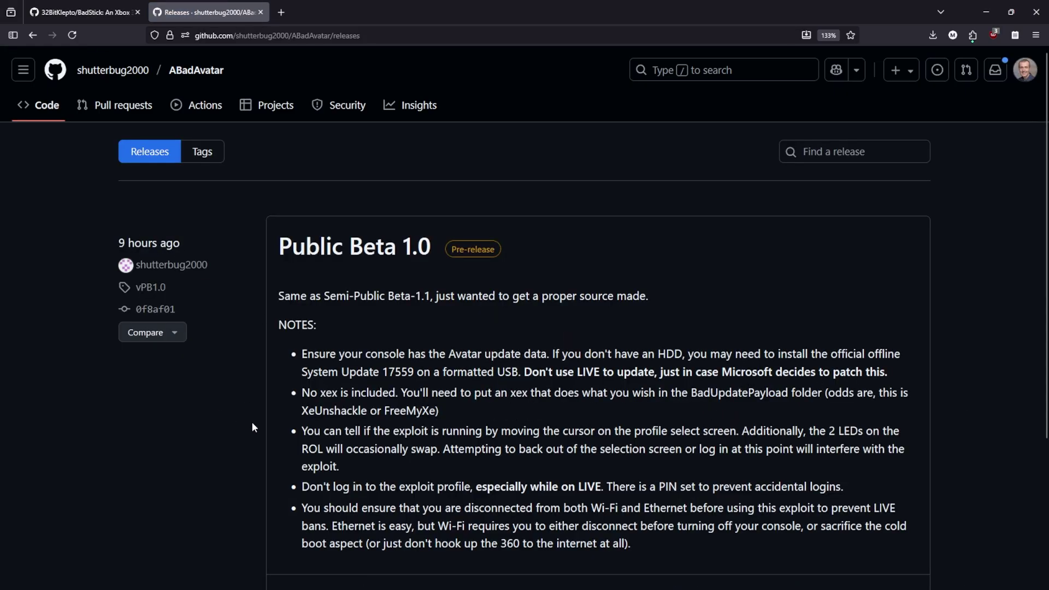
# Open the BadStick releases page and show its assets, including BadStick.V1.1-Stable.zip.
pyautogui.click(82, 12)
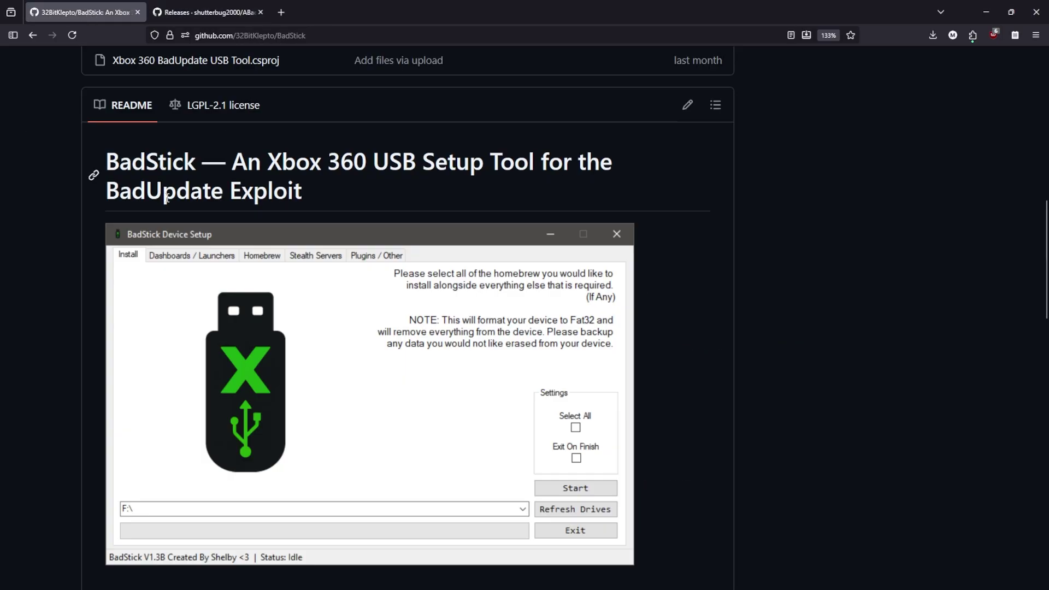
pyautogui.scroll(-2, 702, 407)
pyautogui.scroll(8, 785, 430)
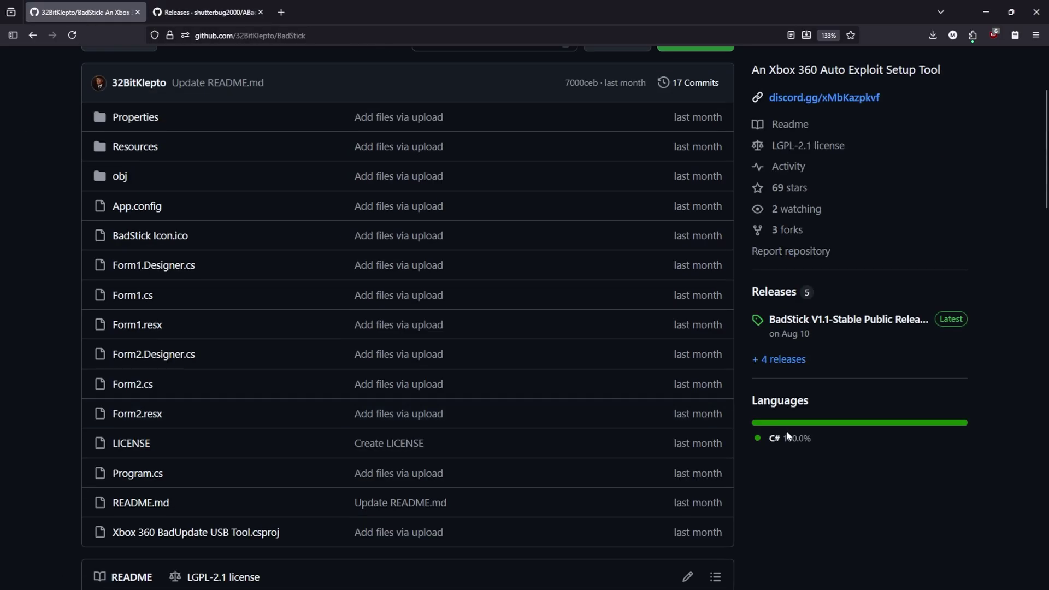
pyautogui.scroll(5, 787, 431)
pyautogui.click(777, 452)
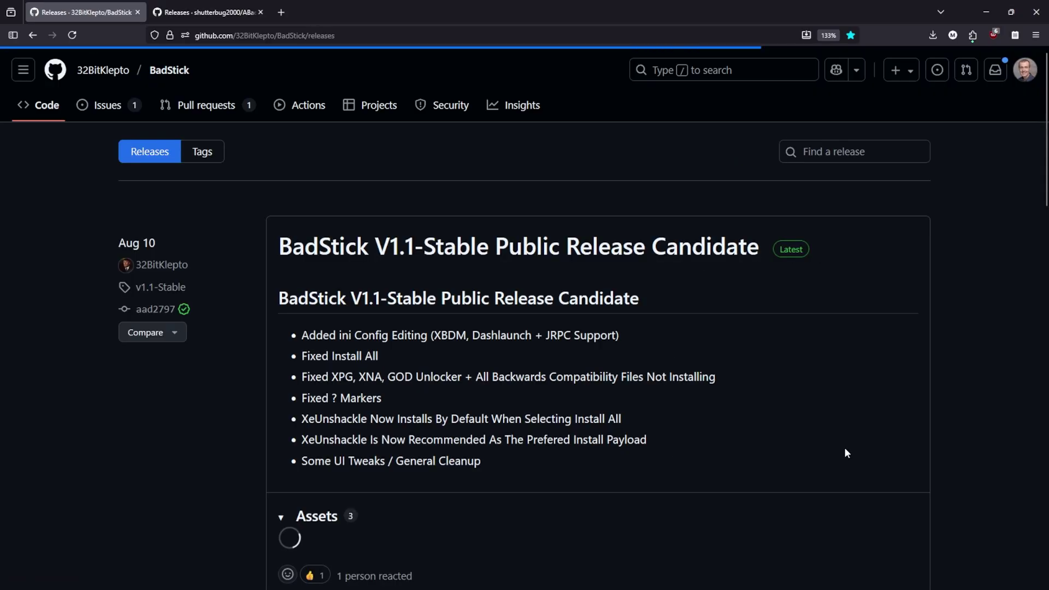
pyautogui.scroll(-3, 570, 375)
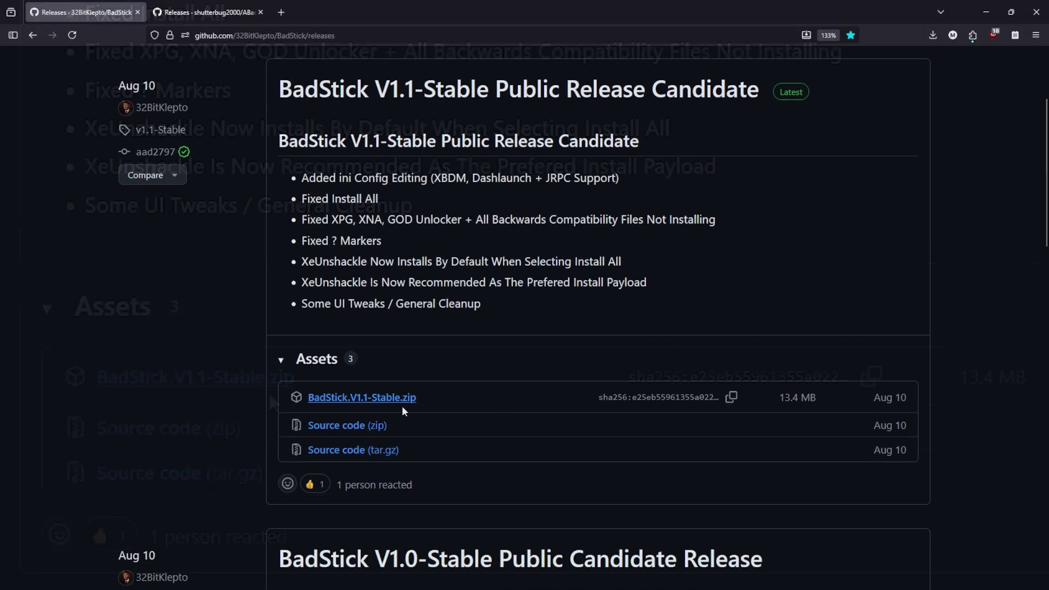
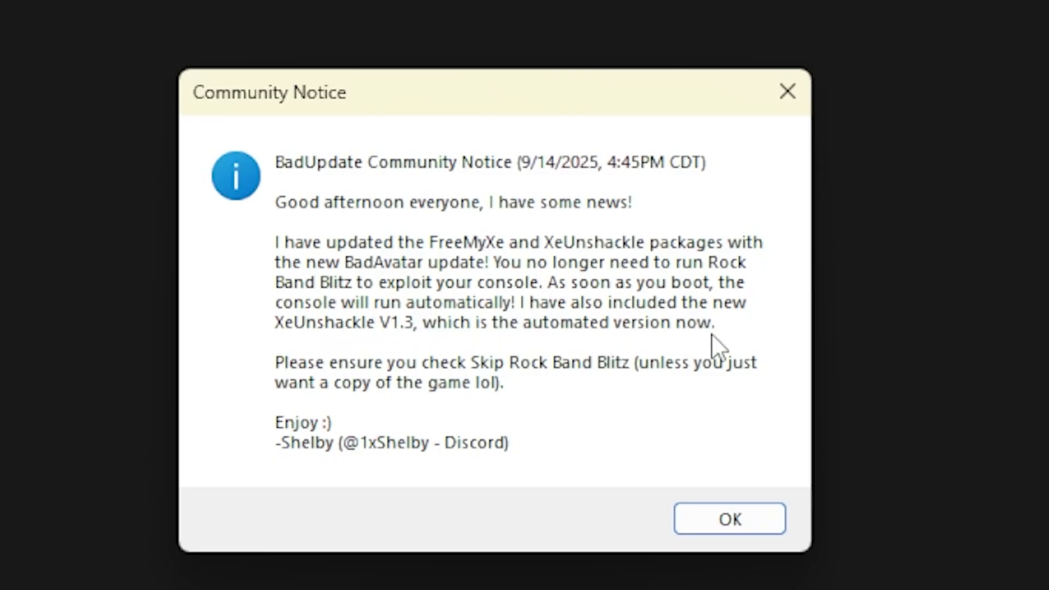
# Dismiss the Community Notice and enable XeUnshackle for the F:\ drive install.
pyautogui.click(730, 521)
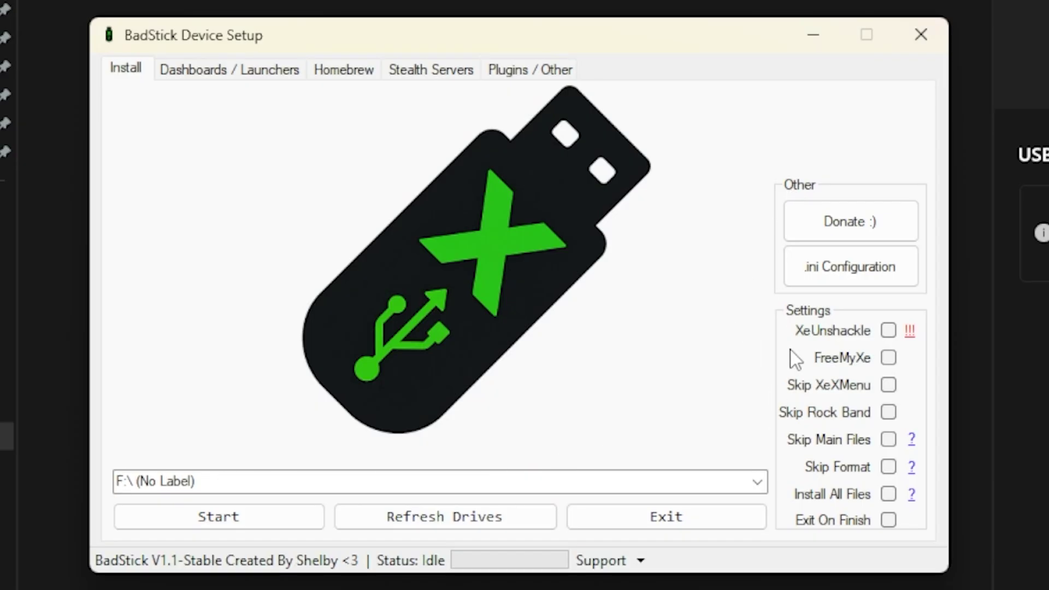
pyautogui.click(888, 330)
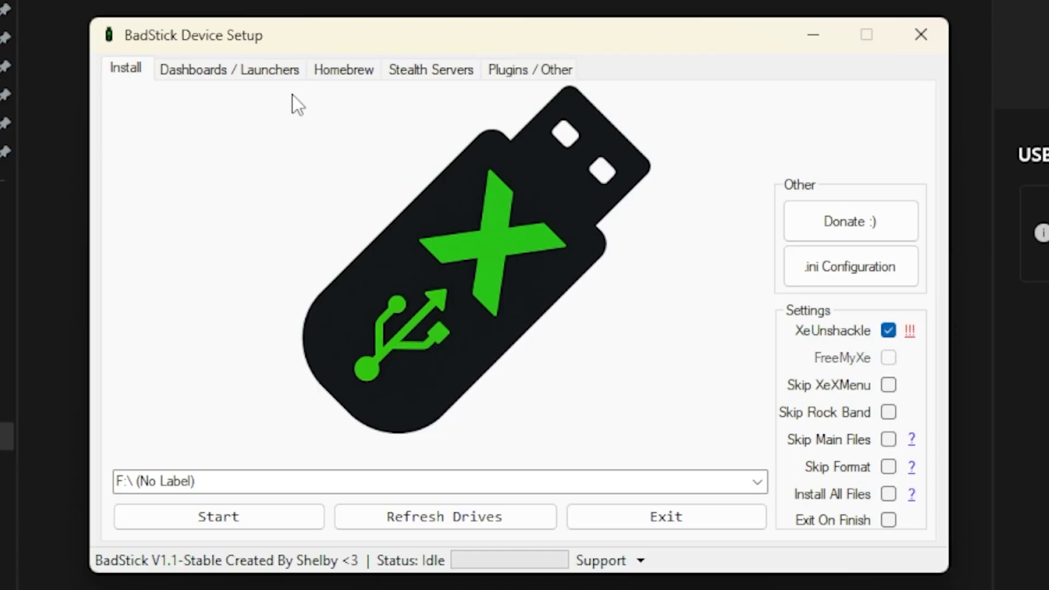
# Include the Aurora dashboard, review the Homebrew, Stealth Servers and Plugins / Other options, then return.
pyautogui.click(232, 74)
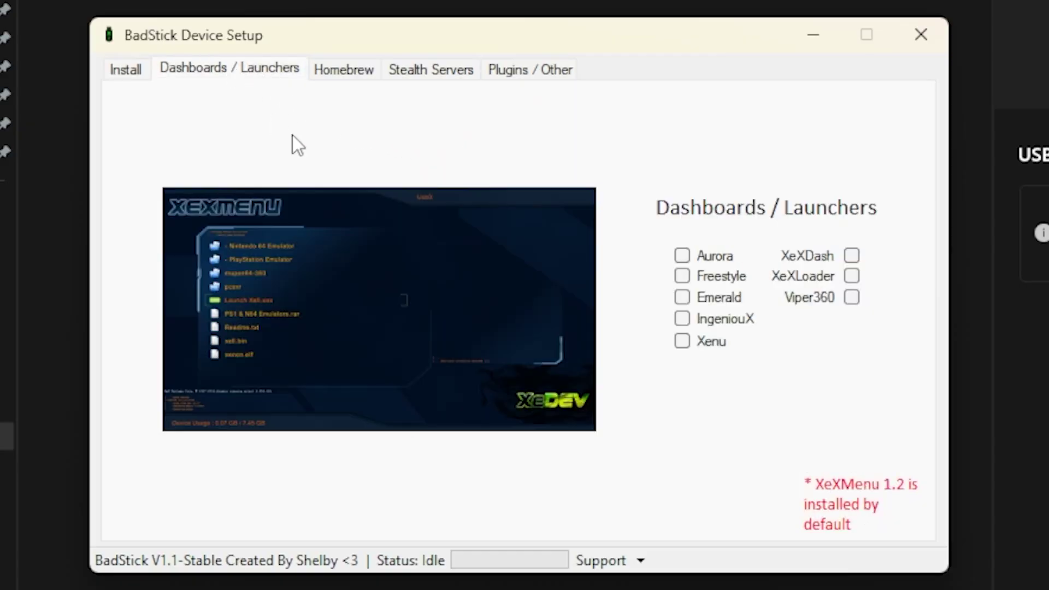
pyautogui.click(683, 256)
pyautogui.click(344, 71)
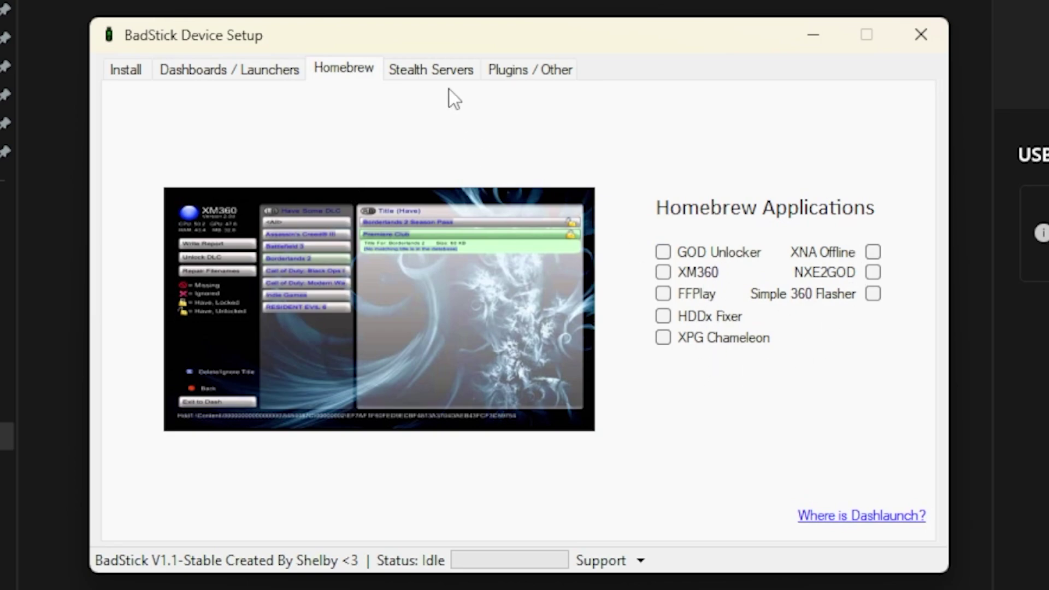
pyautogui.click(426, 78)
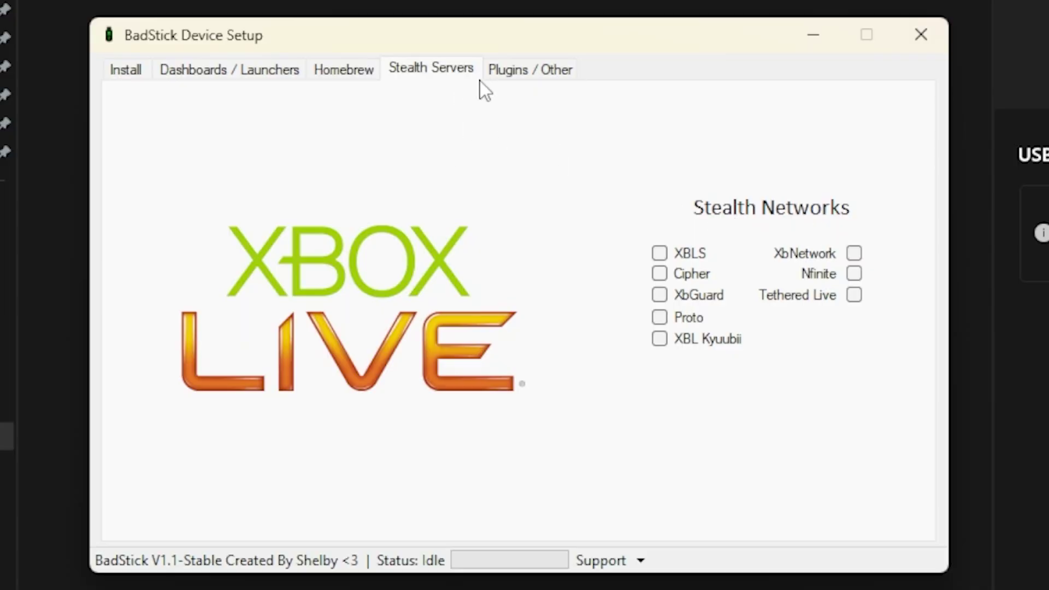
pyautogui.click(517, 70)
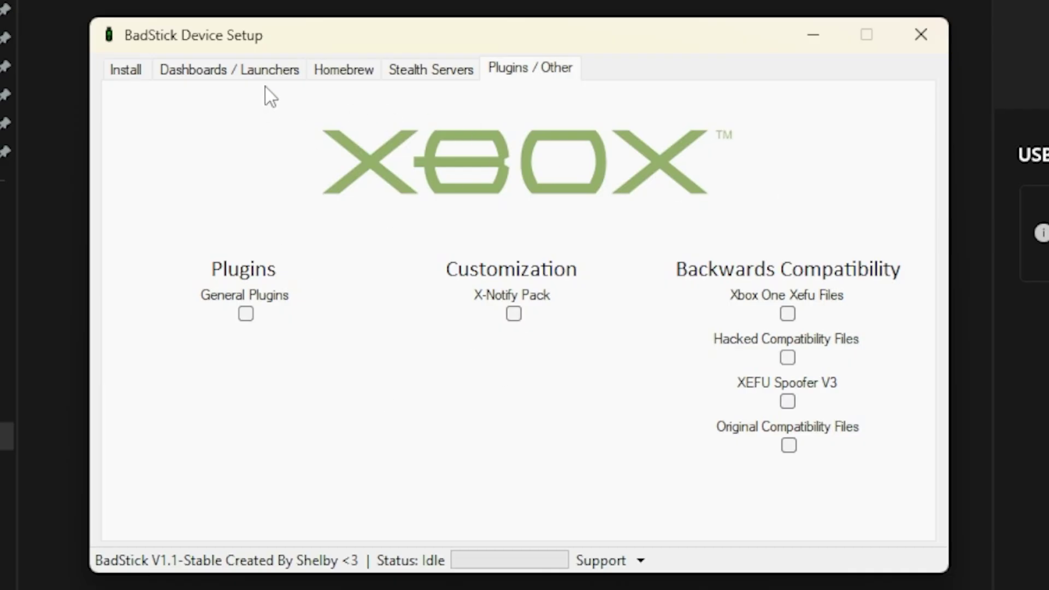
pyautogui.click(252, 75)
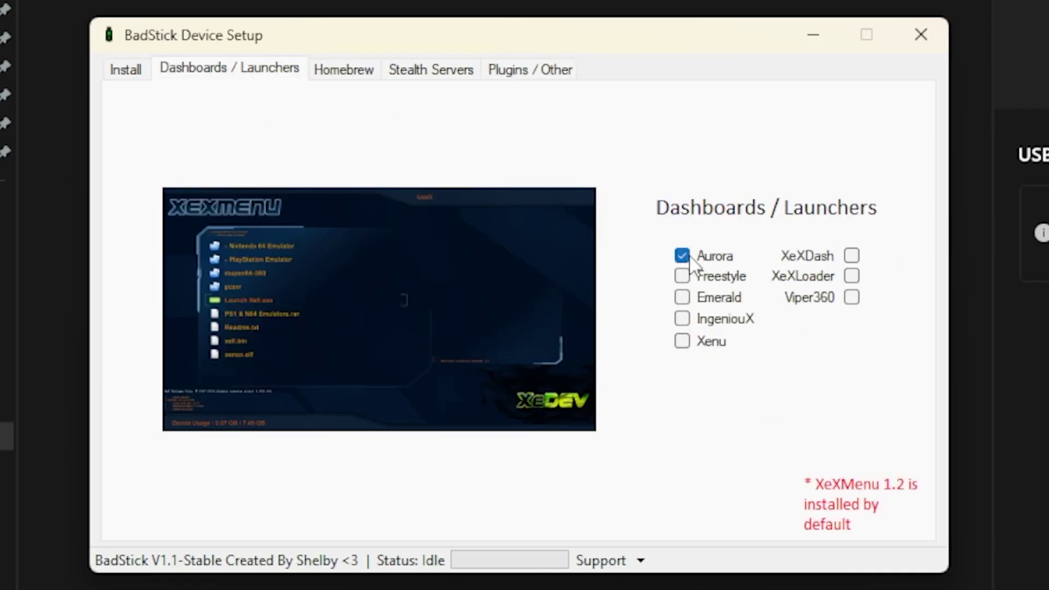
pyautogui.click(127, 69)
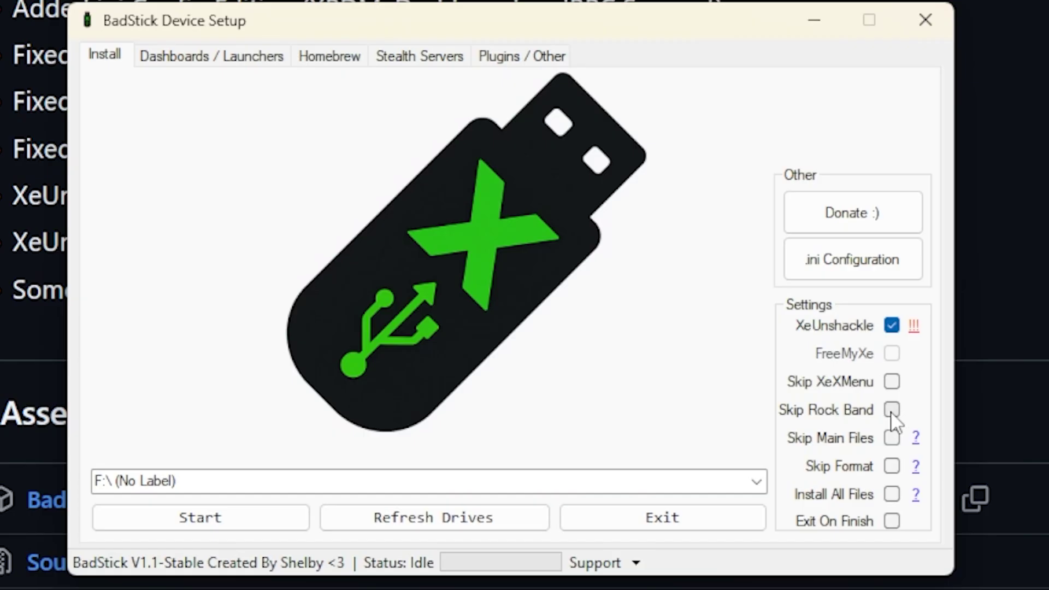
# Turn on Skip Rock Band and start preparing USB drive F:.
pyautogui.click(892, 411)
pyautogui.click(195, 521)
# Confirm formatting drive F: and dismiss the Success! message once the USB is ready.
pyautogui.click(607, 387)
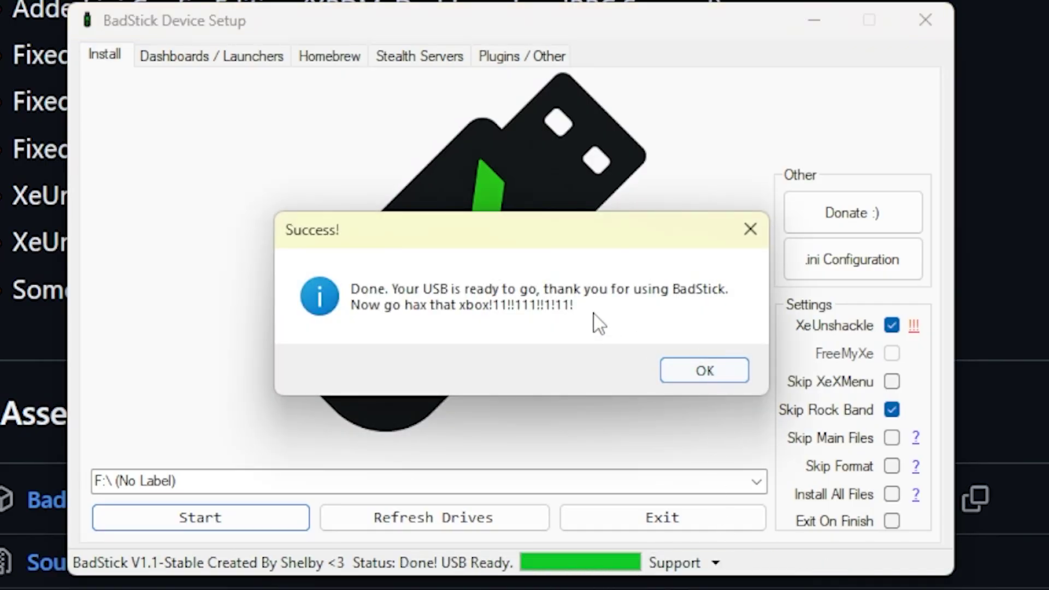
pyautogui.click(710, 371)
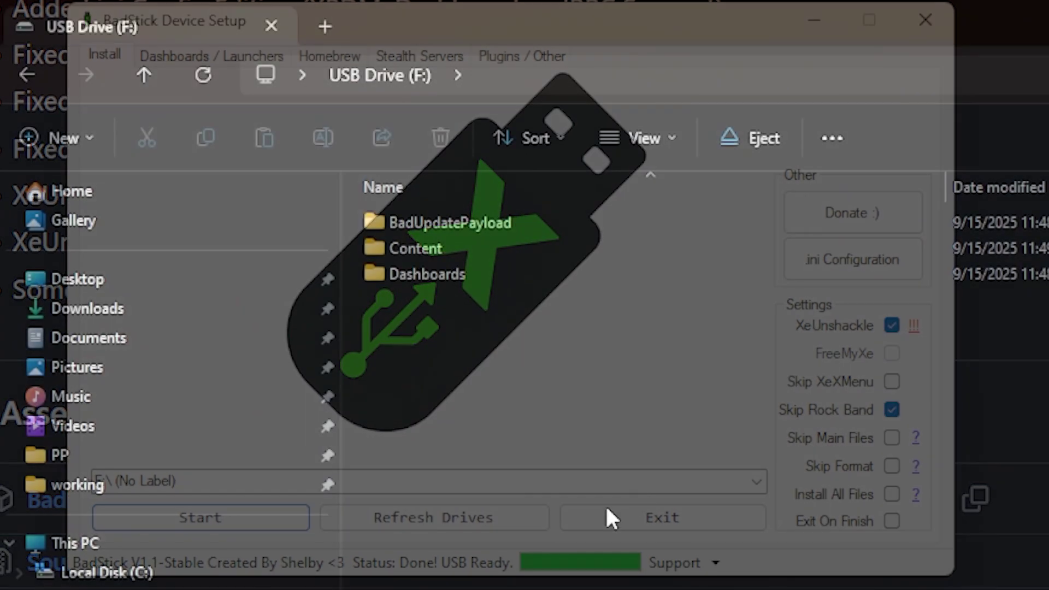
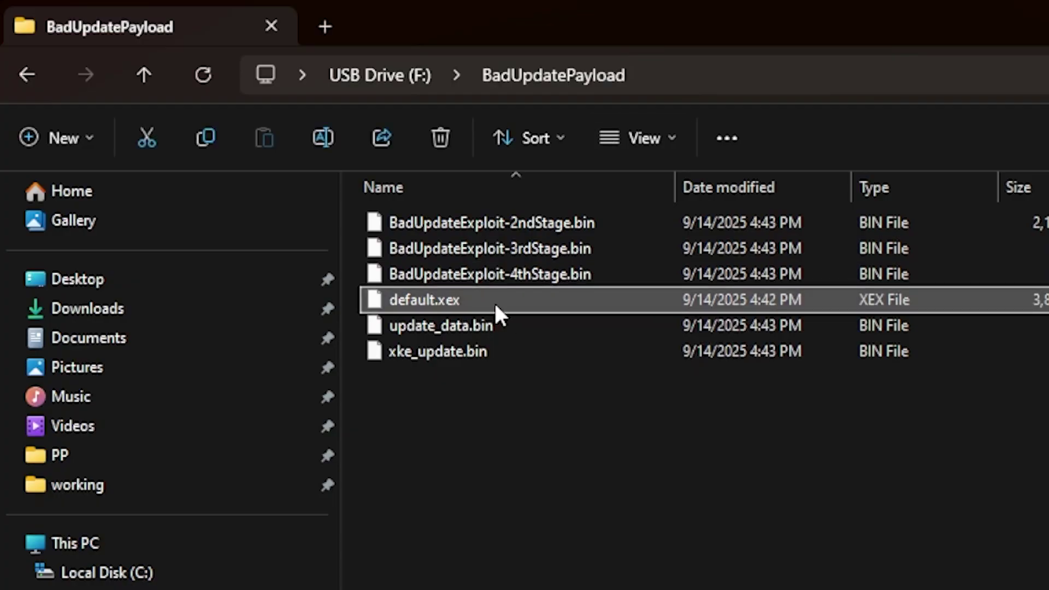
# From the F: root, browse Content > E0002FF78DFBDE7B > FFFE07D1 > 00010000, then return to the drive root.
pyautogui.click(431, 75)
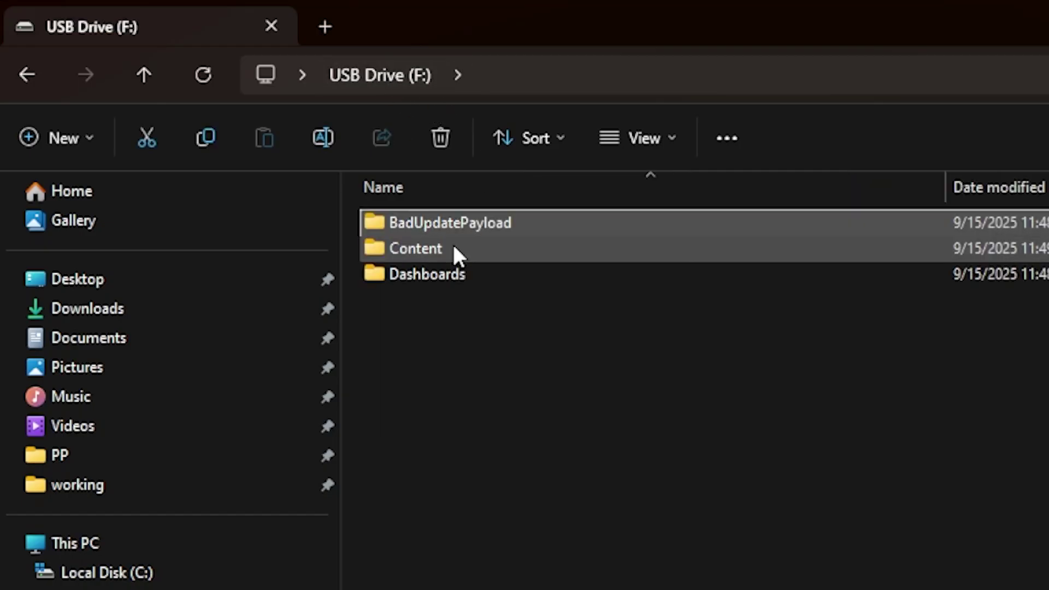
pyautogui.click(438, 247)
pyautogui.doubleClick(438, 247)
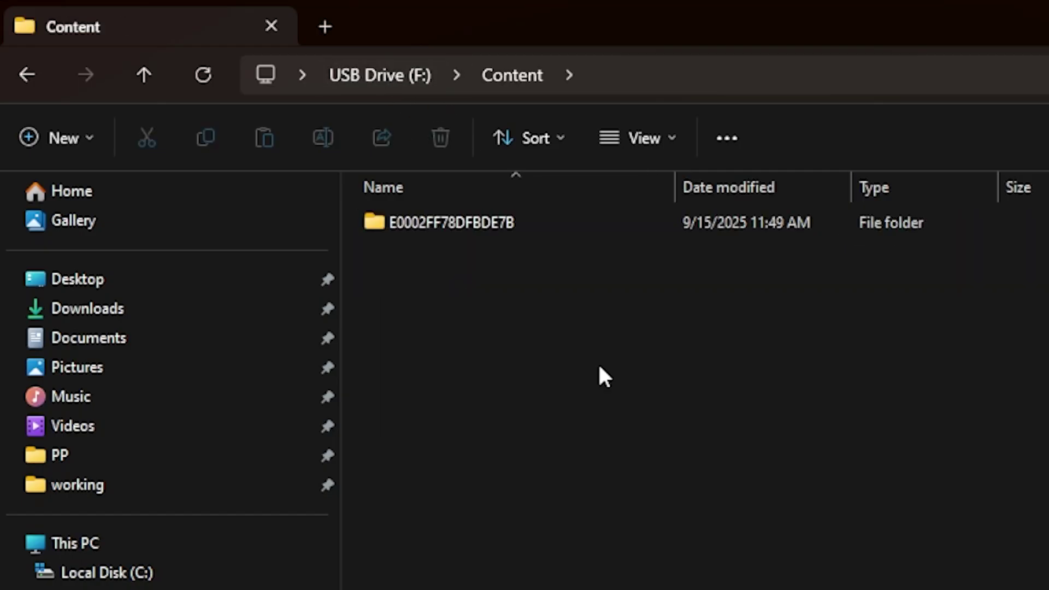
pyautogui.doubleClick(484, 223)
pyautogui.doubleClick(485, 223)
pyautogui.doubleClick(484, 223)
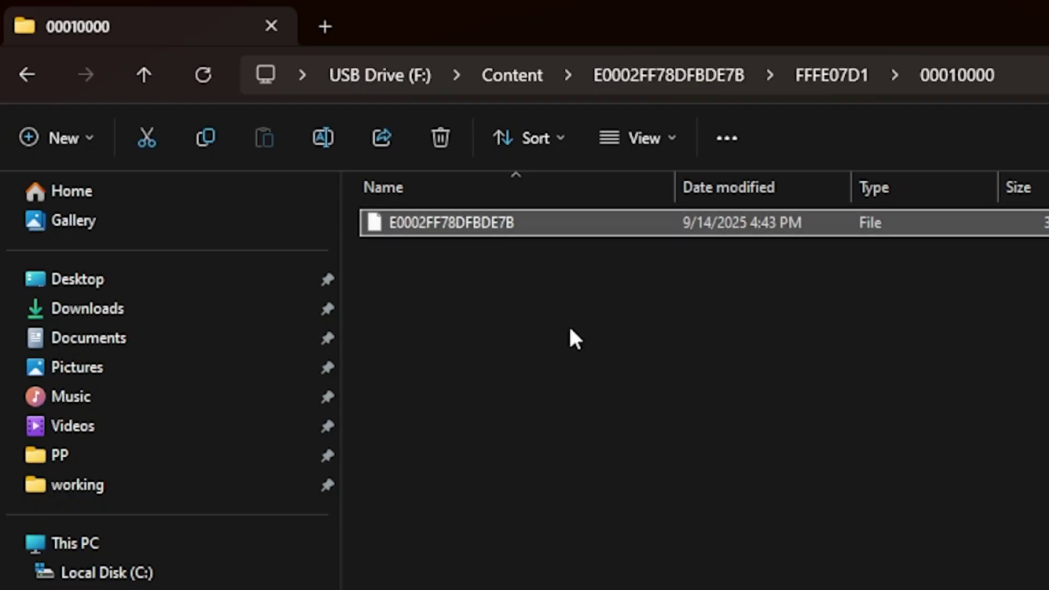
pyautogui.click(496, 75)
pyautogui.click(411, 75)
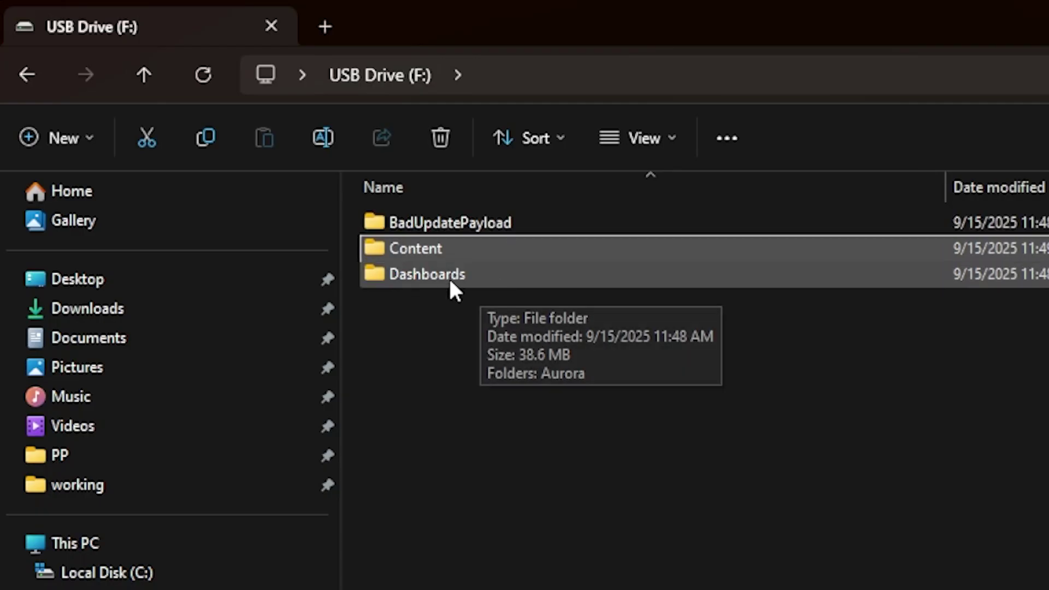
# Check Dashboards > Aurora, return to the F: root, and move the window aside.
pyautogui.doubleClick(442, 276)
pyautogui.doubleClick(432, 222)
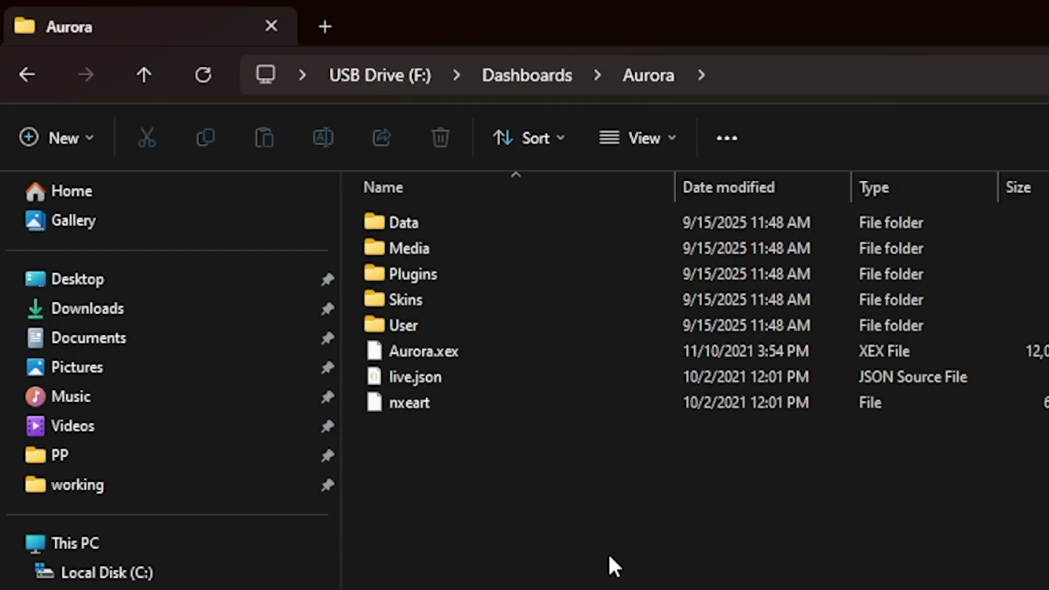
pyautogui.click(389, 76)
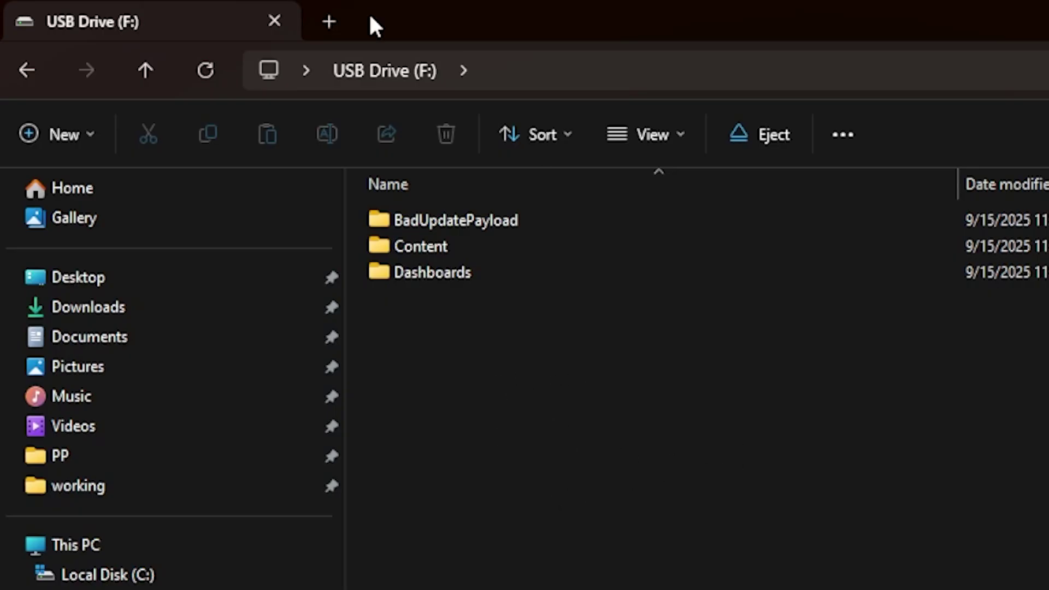
pyautogui.moveTo(369, 12); pyautogui.dragTo(485, 211)
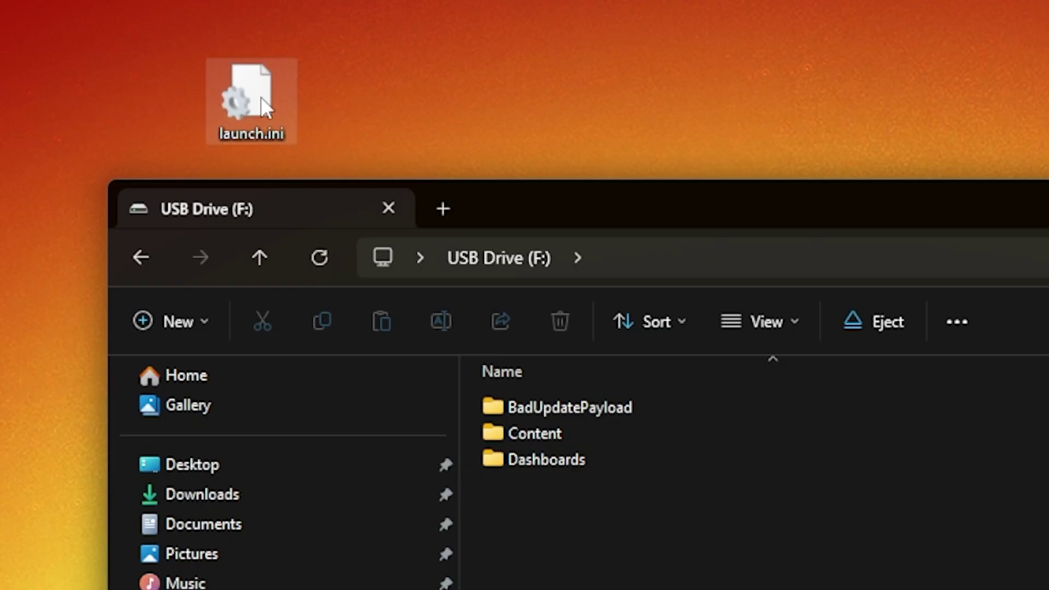
# Copy the 12.5 KB launch.ini from the desktop into the USB Drive (F:) root.
pyautogui.moveTo(261, 101)
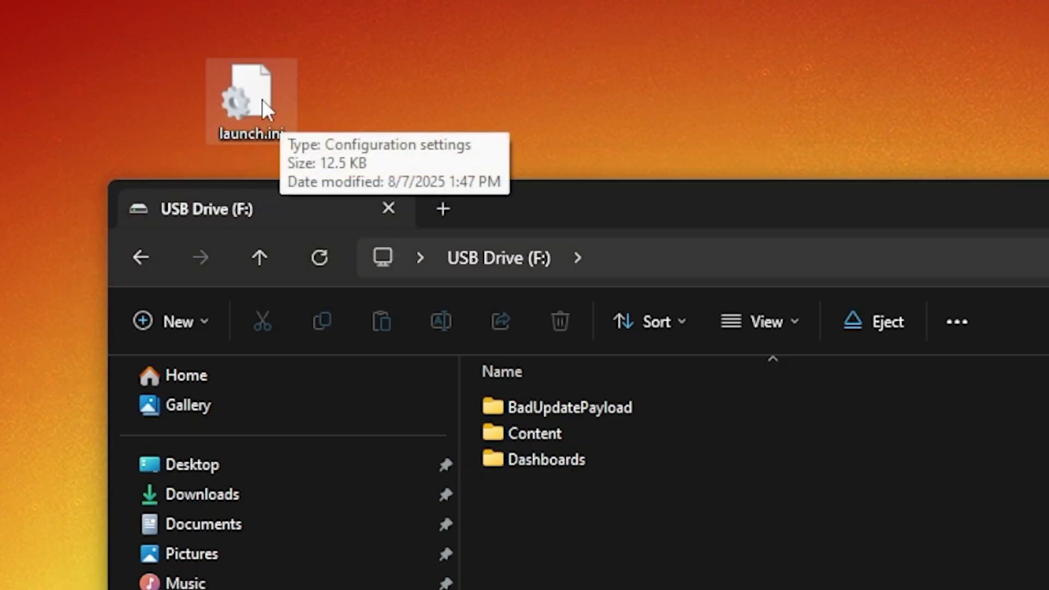
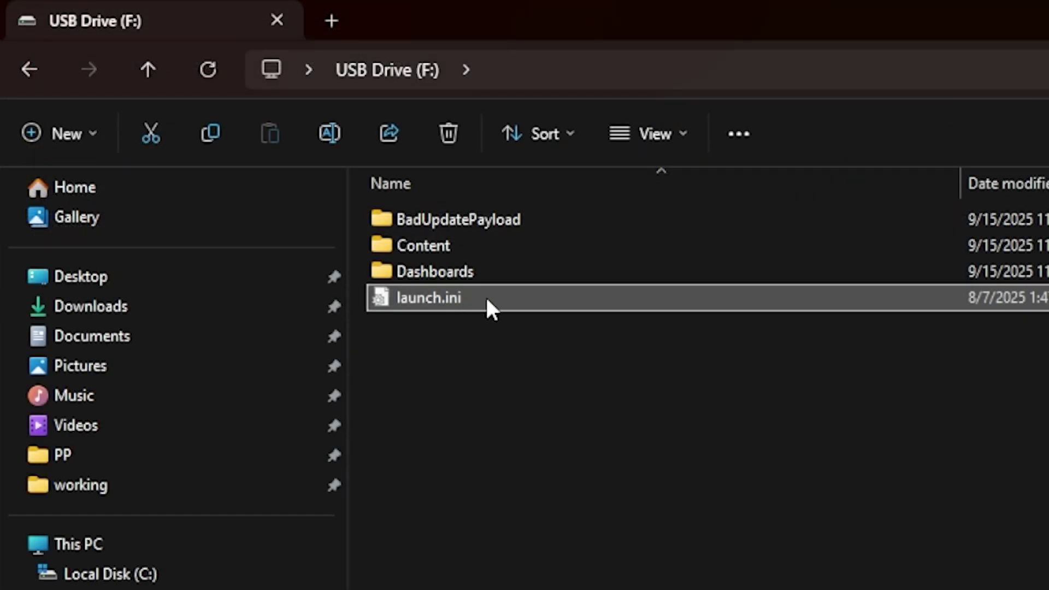
# Open the USB drive's launch.ini with Visual Studio Code from its File Explorer context menu.
pyautogui.moveTo(486, 301)
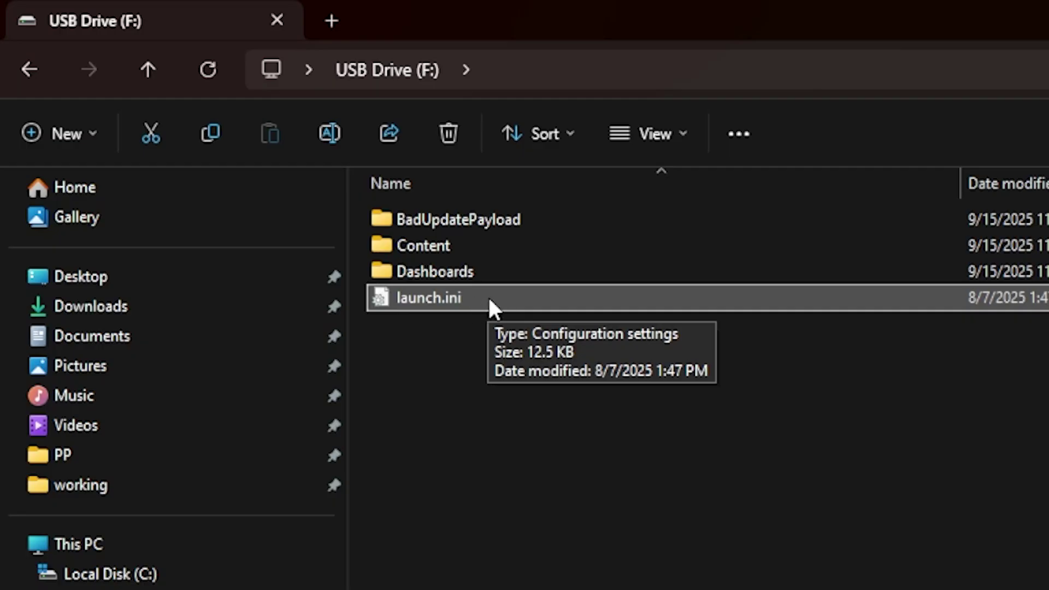
pyautogui.rightClick(484, 295)
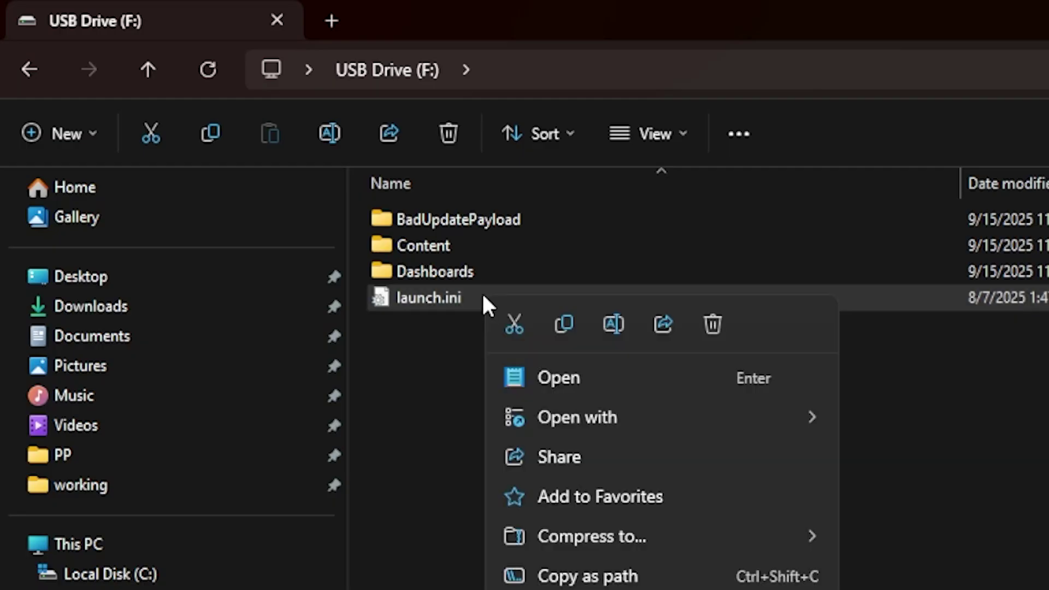
pyautogui.moveTo(641, 427)
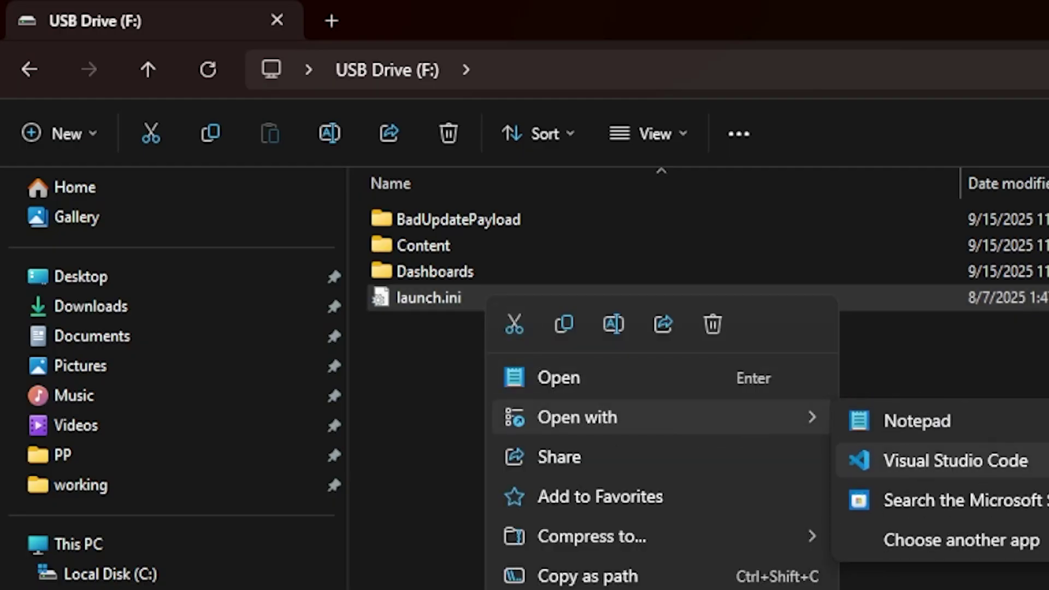
pyautogui.click(955, 461)
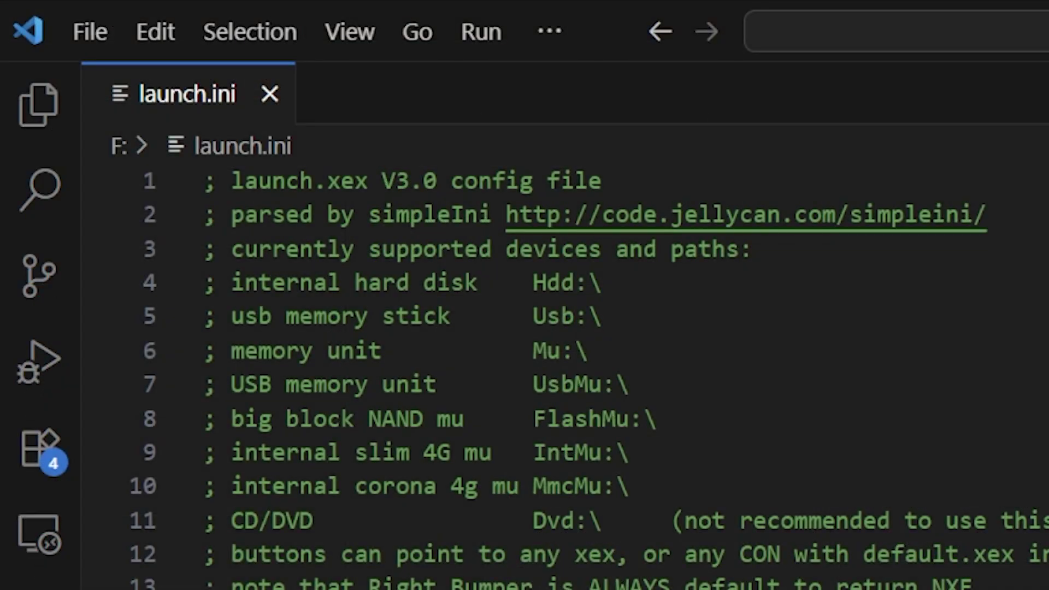
# Replace 'Apps' with 'Dashboards' in the Default line, giving Usb:\Dashboards\Aurora\Aurora.xex.
pyautogui.scroll(-3, 565, 377)
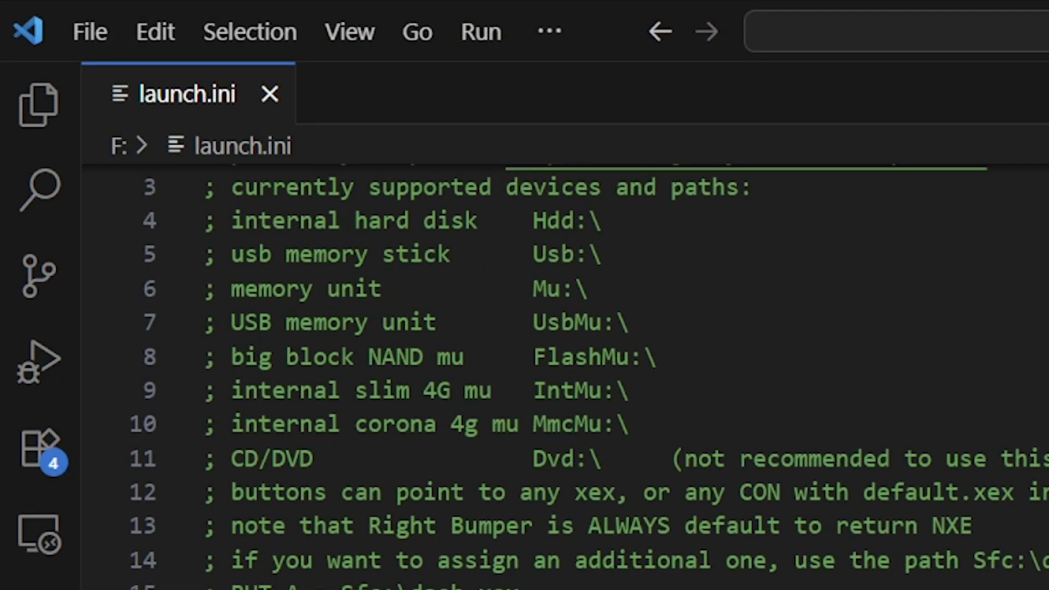
pyautogui.scroll(-1, 565, 377)
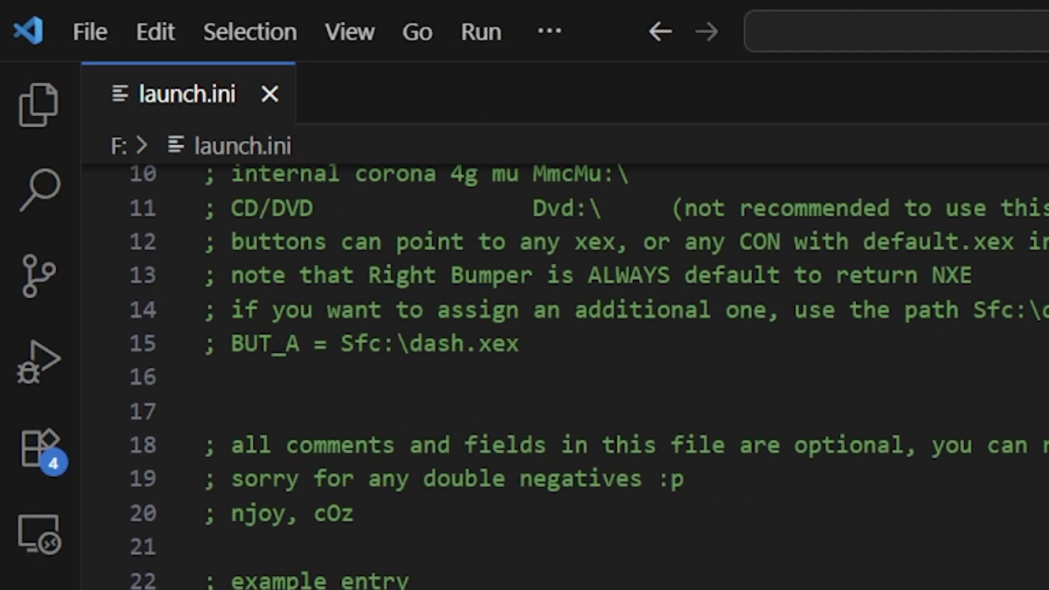
pyautogui.scroll(-1, 565, 377)
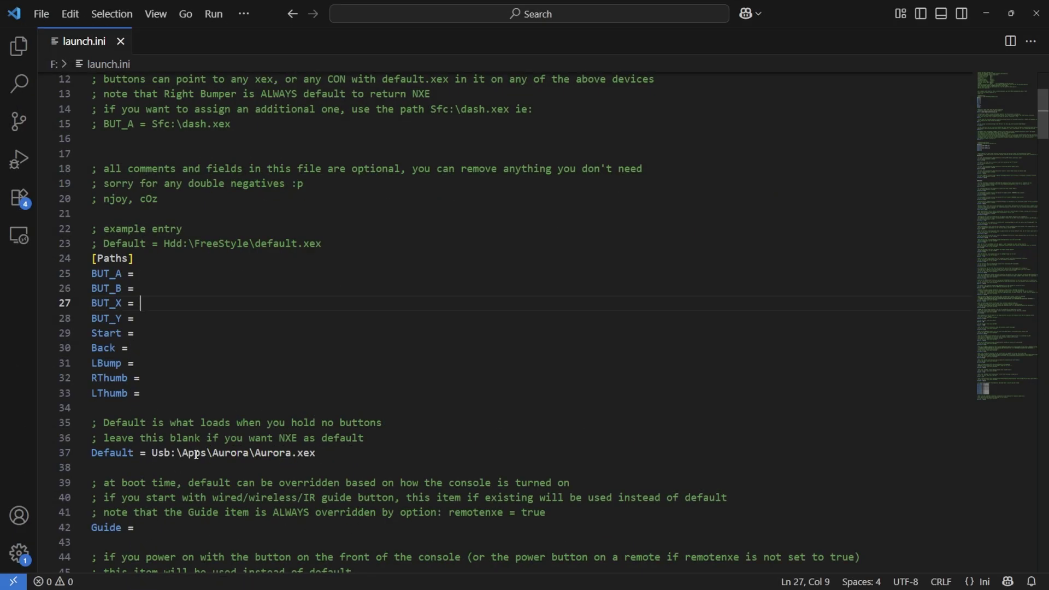
pyautogui.doubleClick(196, 455)
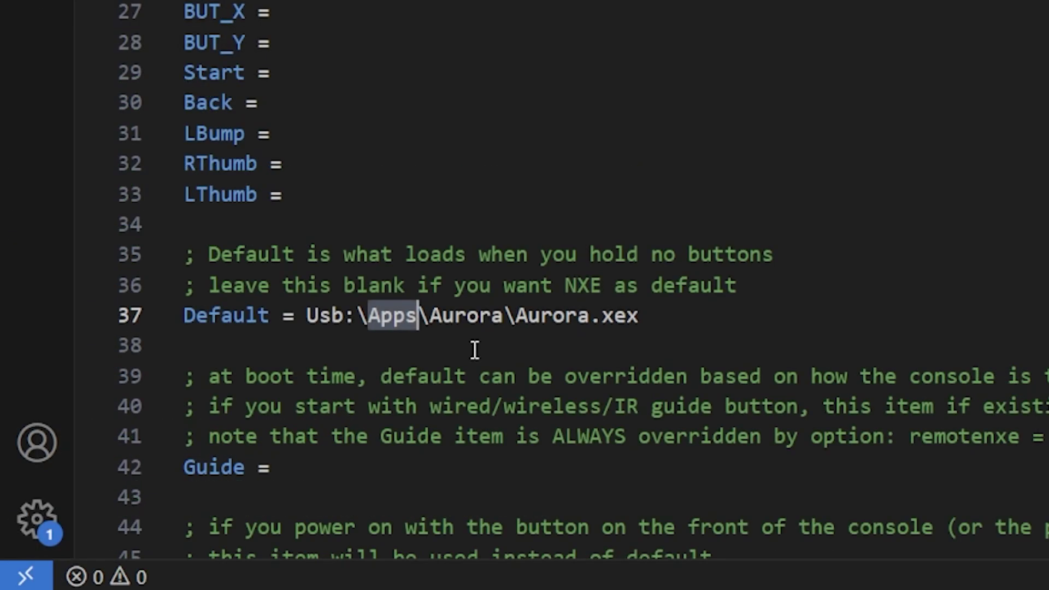
pyautogui.write('Dash')
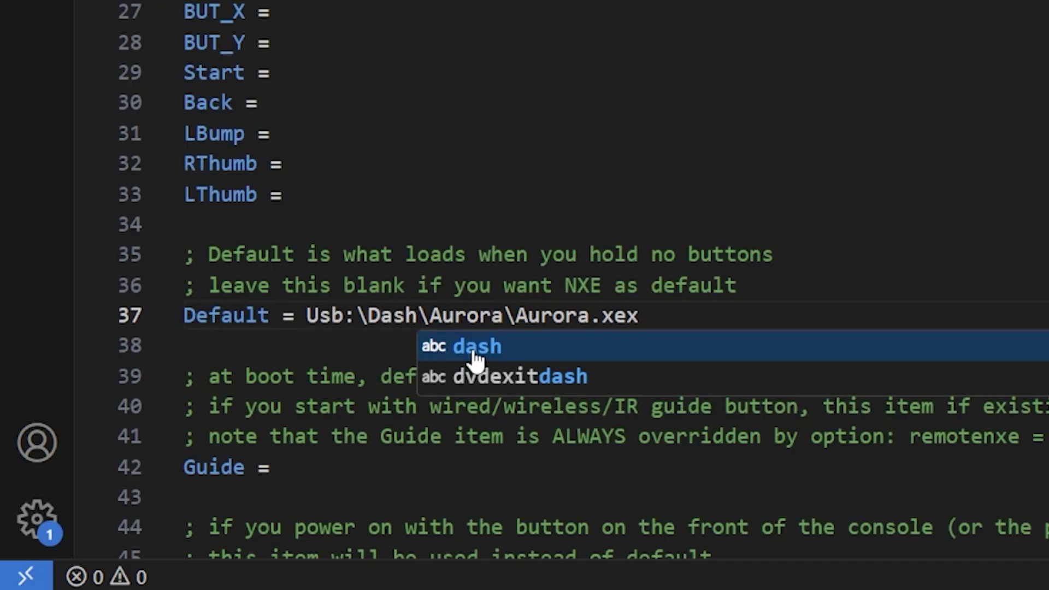
pyautogui.write('boards')
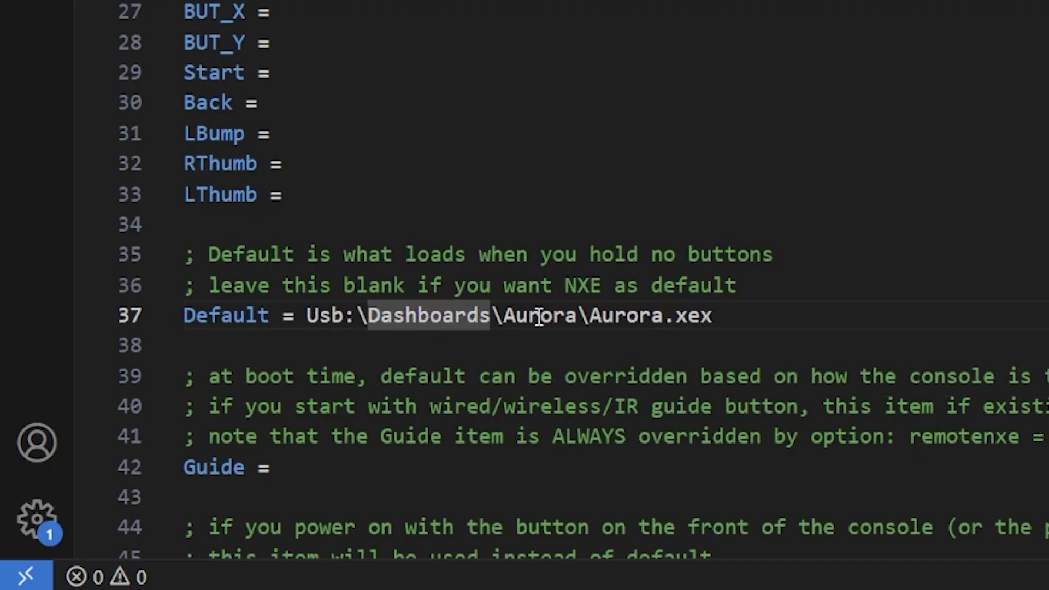
pyautogui.click(540, 315)
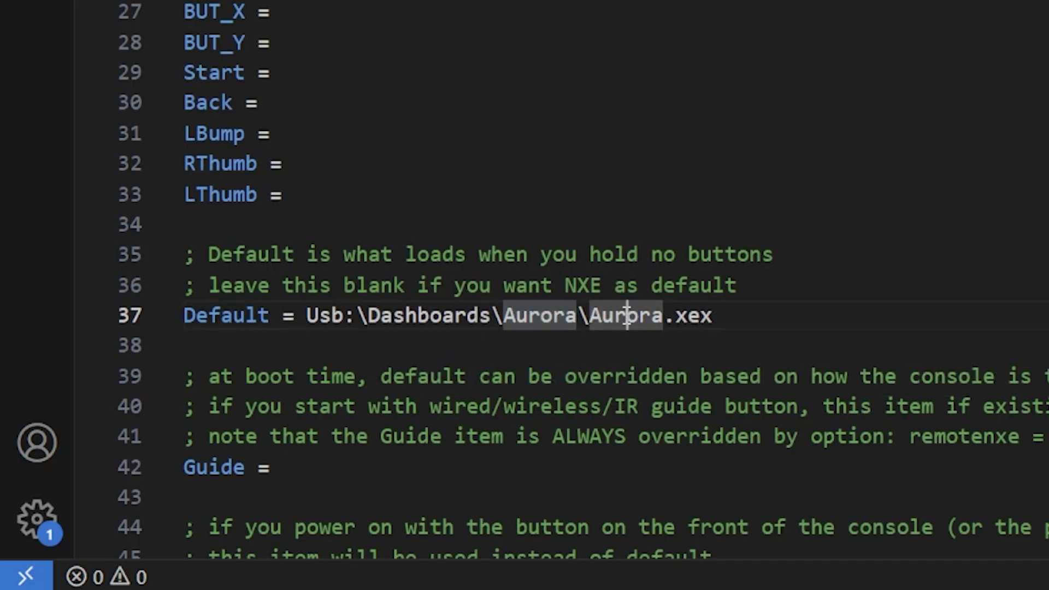
pyautogui.moveTo(591, 316); pyautogui.dragTo(712, 317)
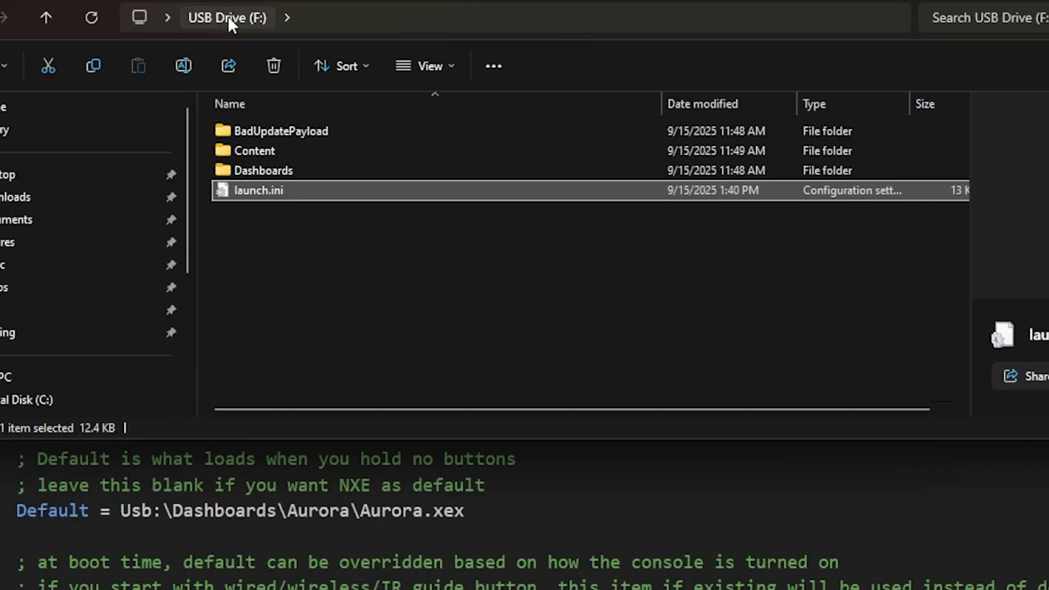
pyautogui.doubleClick(255, 171)
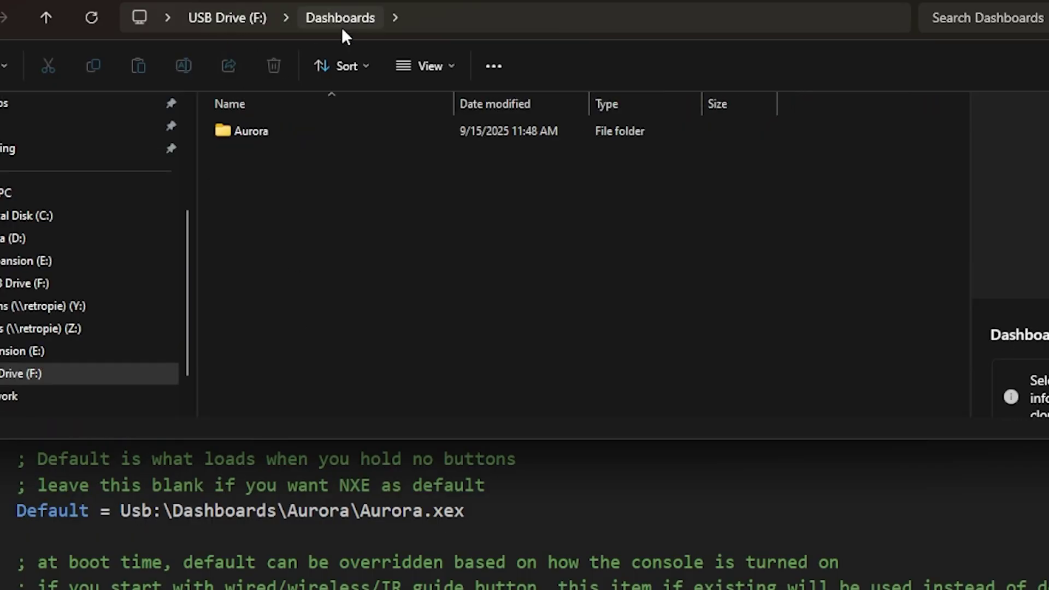
pyautogui.doubleClick(257, 130)
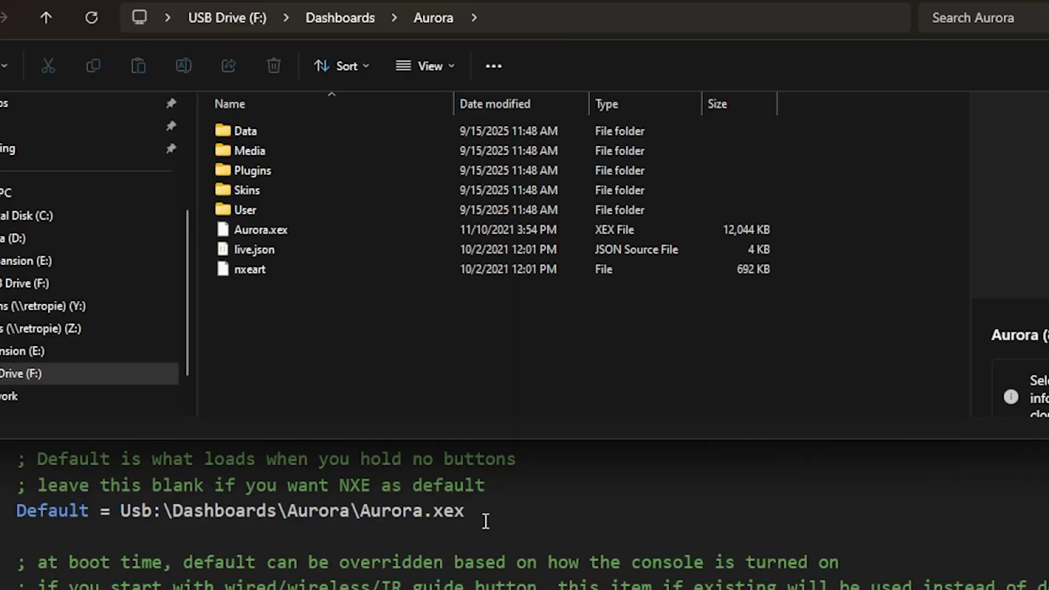
pyautogui.click(254, 16)
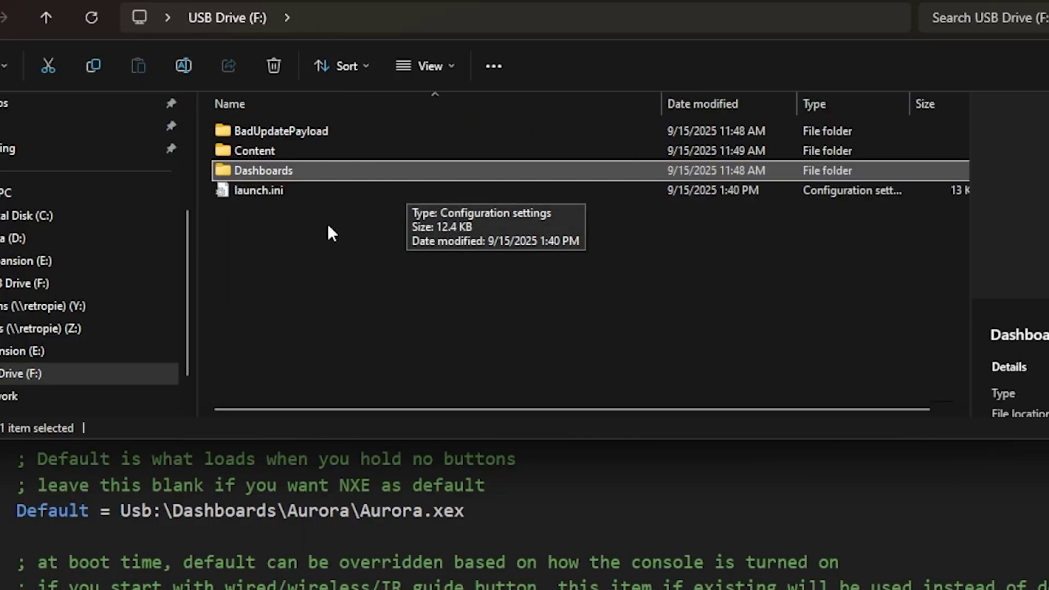
pyautogui.click(281, 189)
pyautogui.click(314, 316)
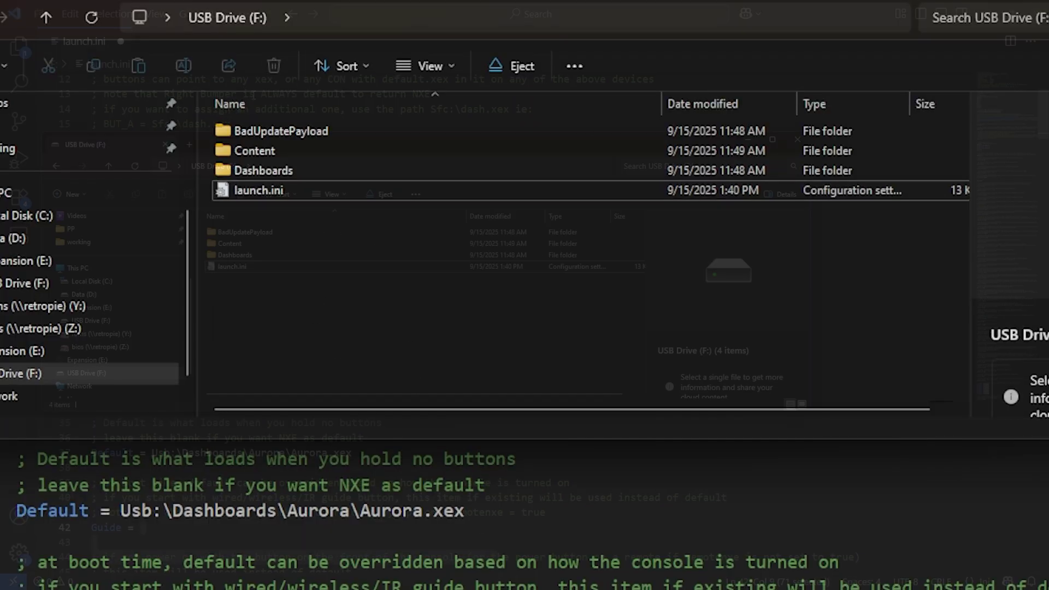
# Save launch.ini through the File menu's Save command.
pyautogui.click(41, 14)
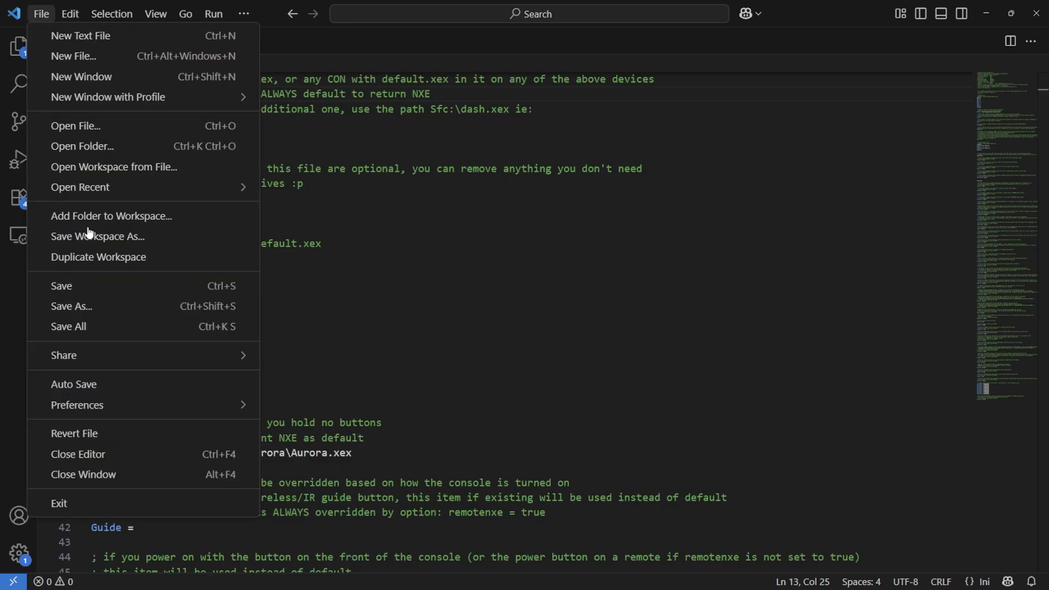
pyautogui.click(88, 286)
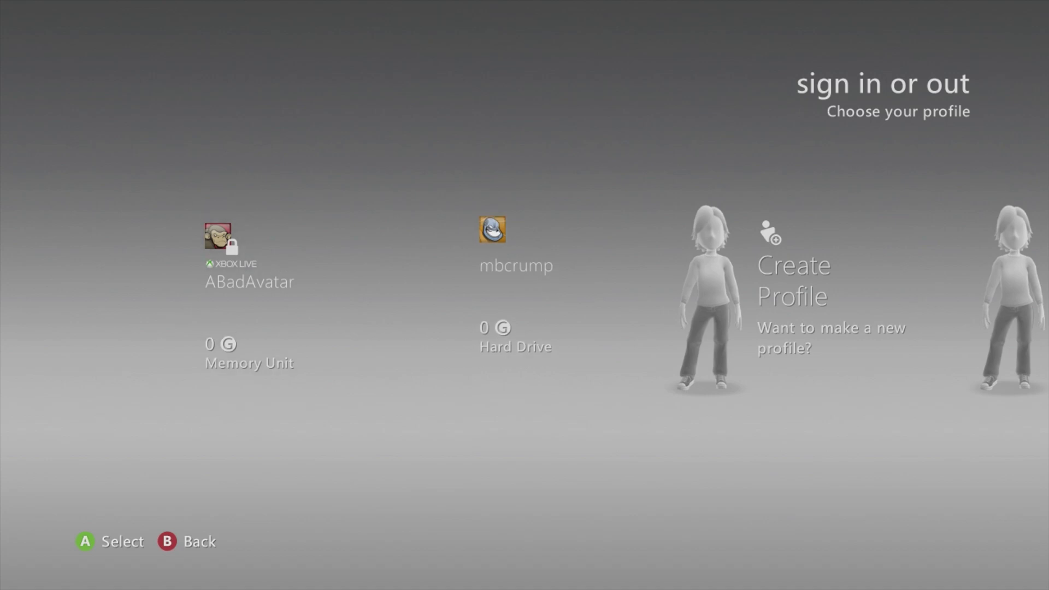
# Skip profile sign-in so XeUnshackle v1.03 loads with all patches applied.
pyautogui.press('Right')
pyautogui.press('Right')
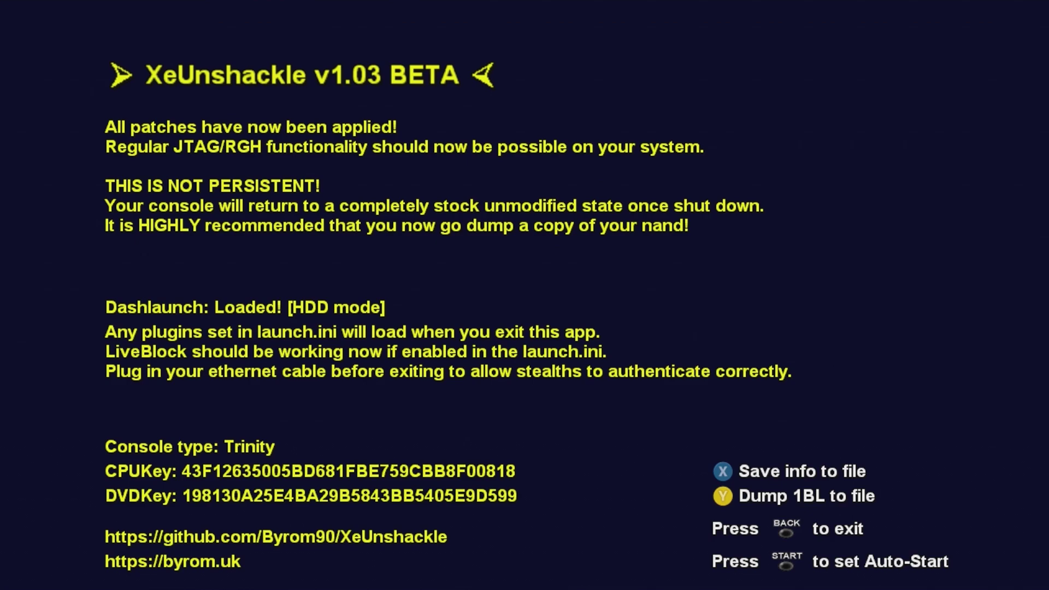
# Turn on XeUnshackle auto-start, saving the setting to AutoStart.txt.
pyautogui.press('Return')
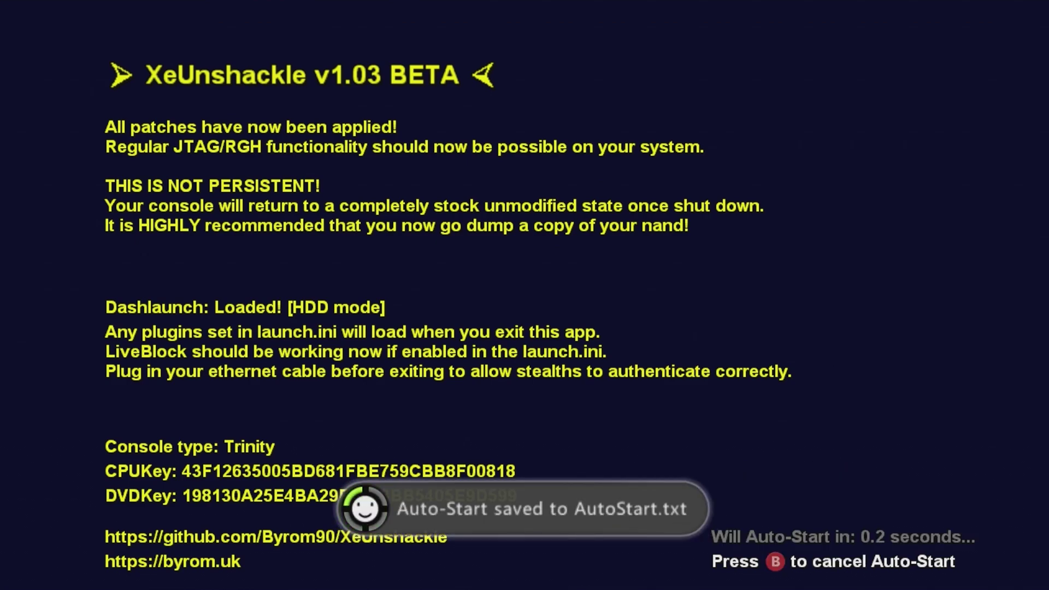